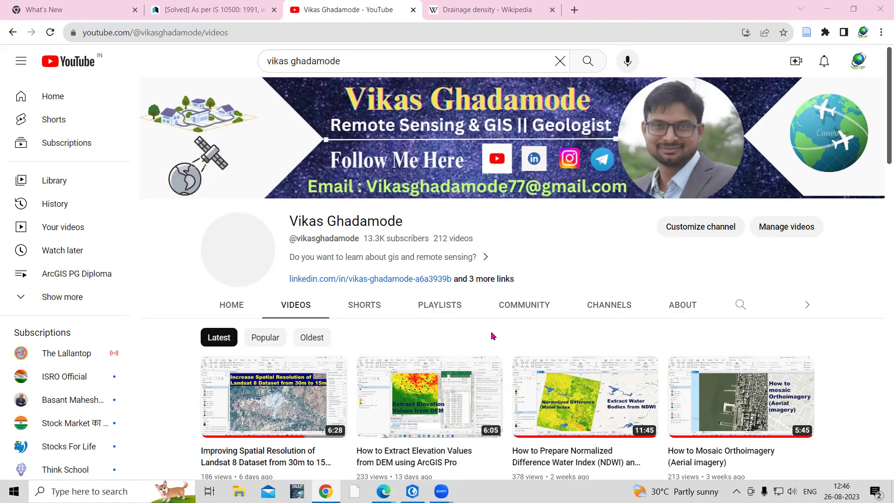
Switch to ArcGIS Pro, then turn on the Basin_1 layer and hide the LineDen_Stra12 raster.
scroll(450, 365, down, 3)
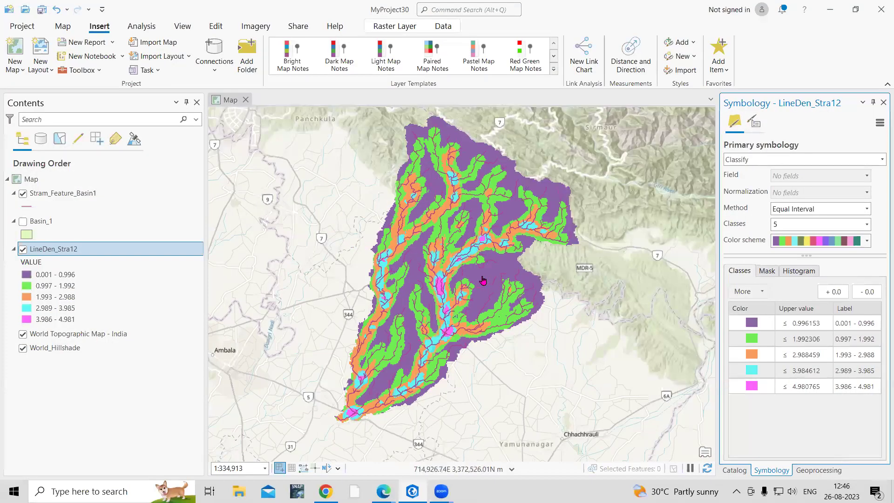
click(23, 222)
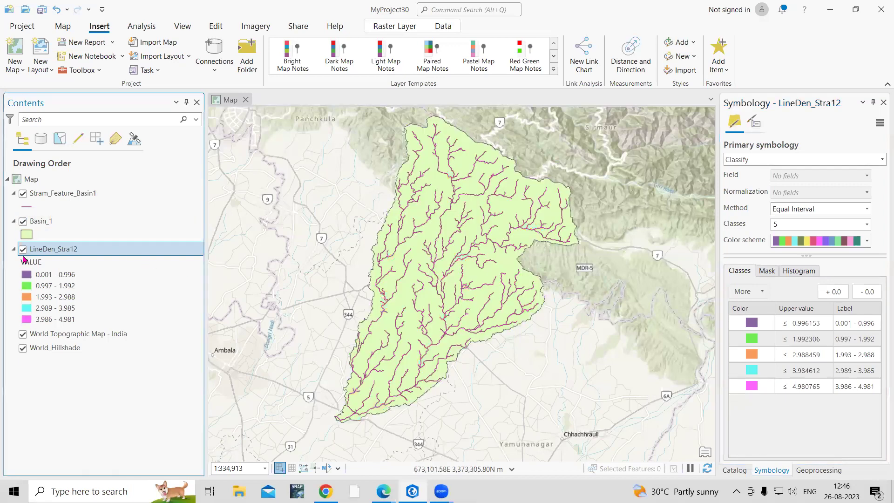
click(21, 250)
Switch to the browser and find the video on delineating a watershed from DEM data in the channel's list.
mouse_move(326, 492)
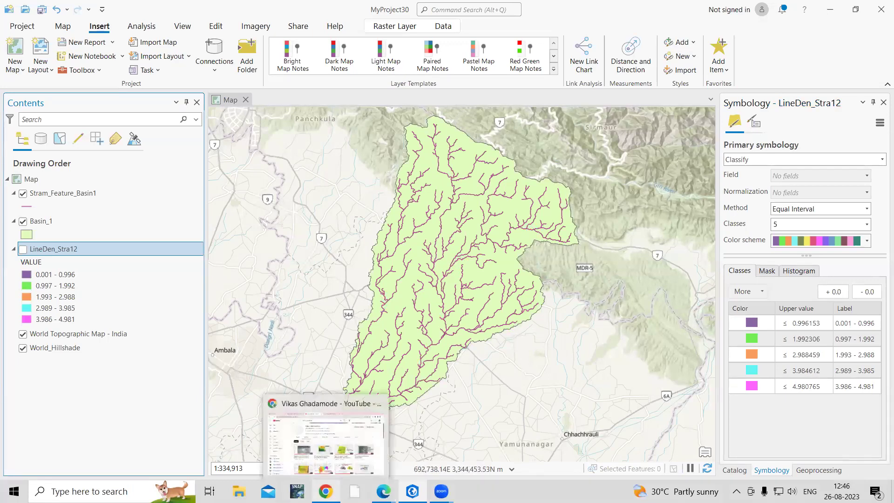
click(321, 438)
scroll(360, 187, up, 3)
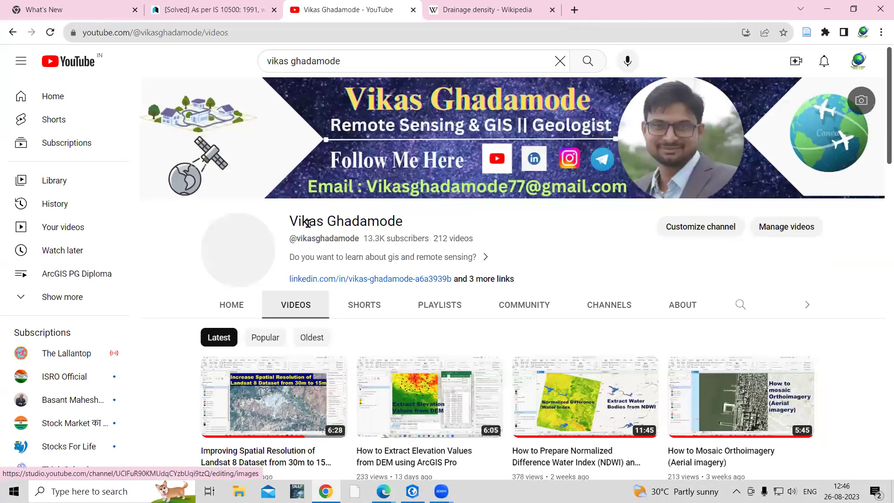
scroll(423, 261, down, 10)
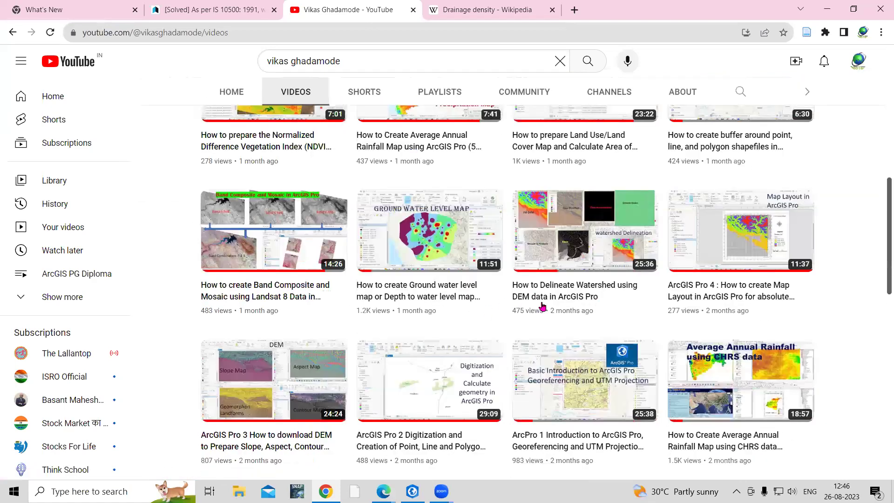
mouse_move(526, 291)
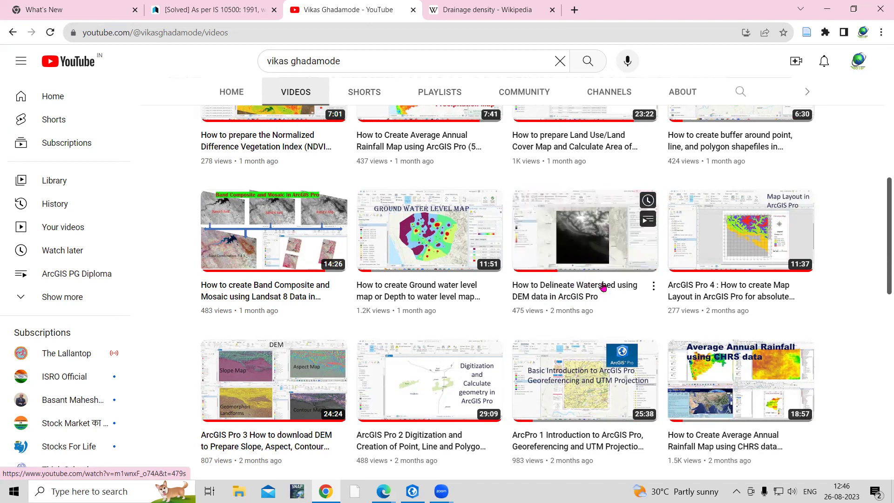
Switch back to ArcGIS Pro, view the LineDen_Stra12 raster on its own, and restore the Basin_1 and Stram_Feature_Basin1 display.
key(alt+Tab)
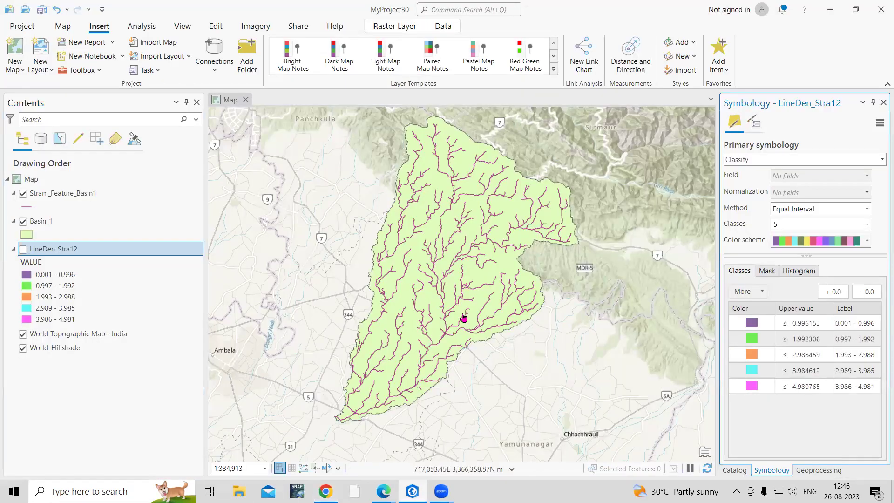
click(25, 223)
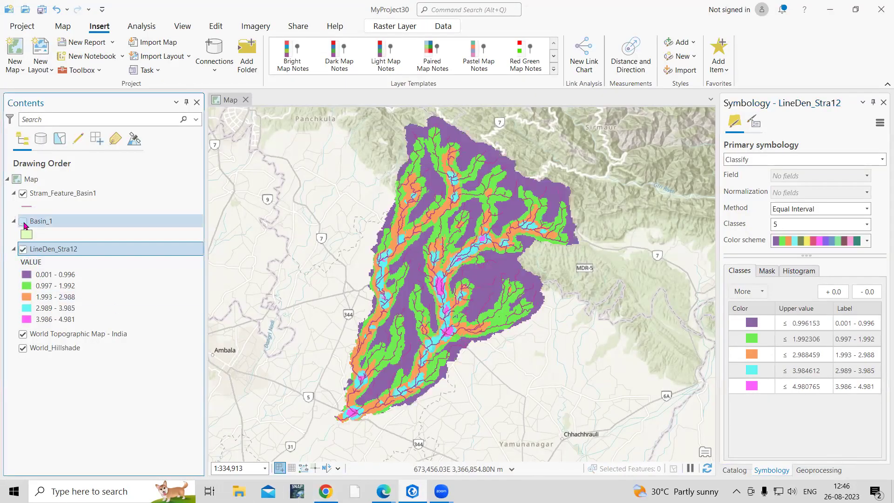
click(24, 194)
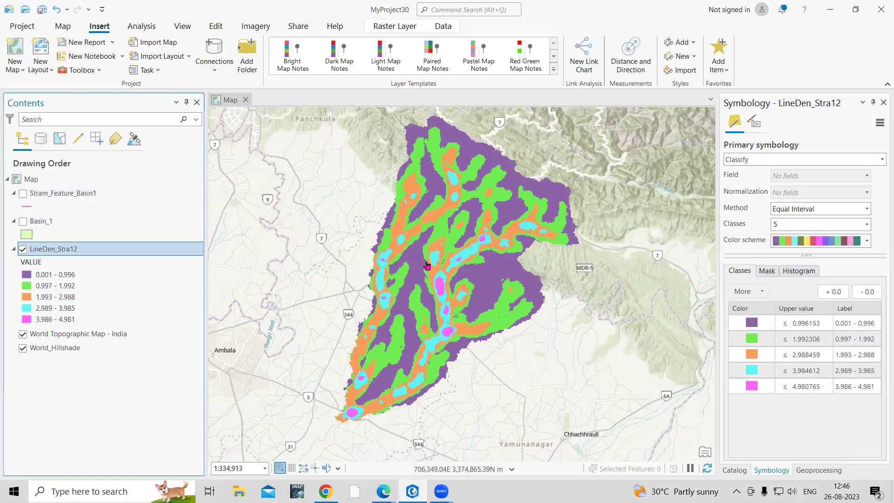
click(23, 221)
click(23, 250)
click(24, 194)
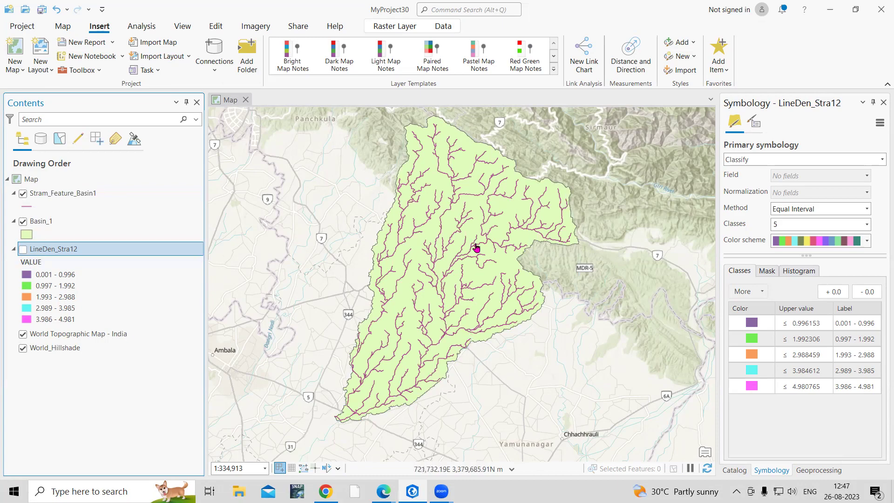
Review the drainage density definition and formula on Wikipedia in the browser, and return to ArcGIS Pro.
mouse_move(326, 490)
click(338, 434)
click(475, 13)
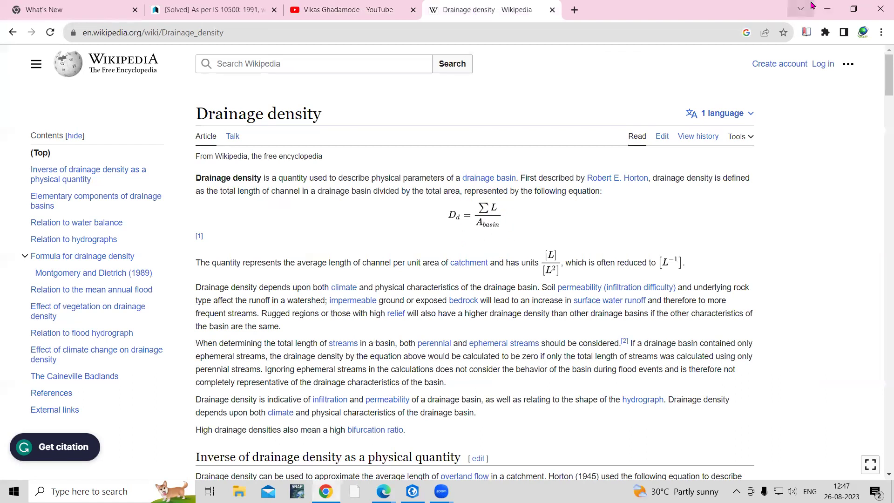
click(827, 8)
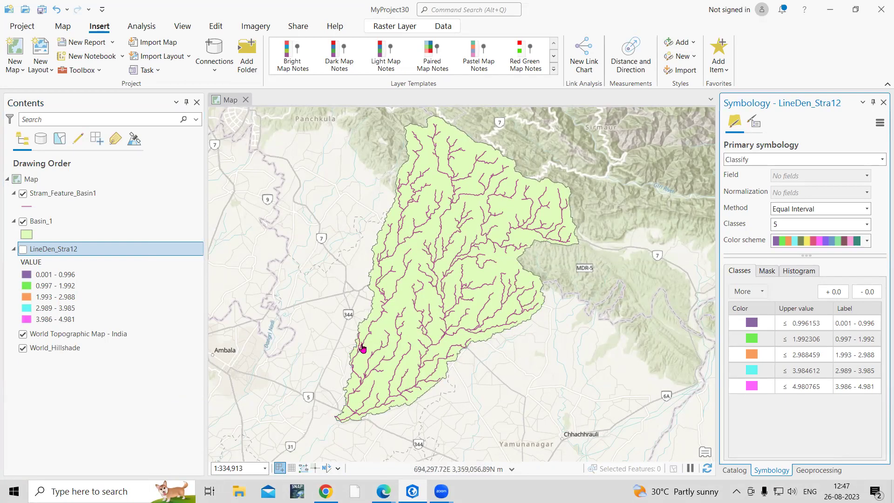
Open the Stram_Feature_Basin1 attribute table, add a Float field named Length2, and save the field changes.
right_click(50, 196)
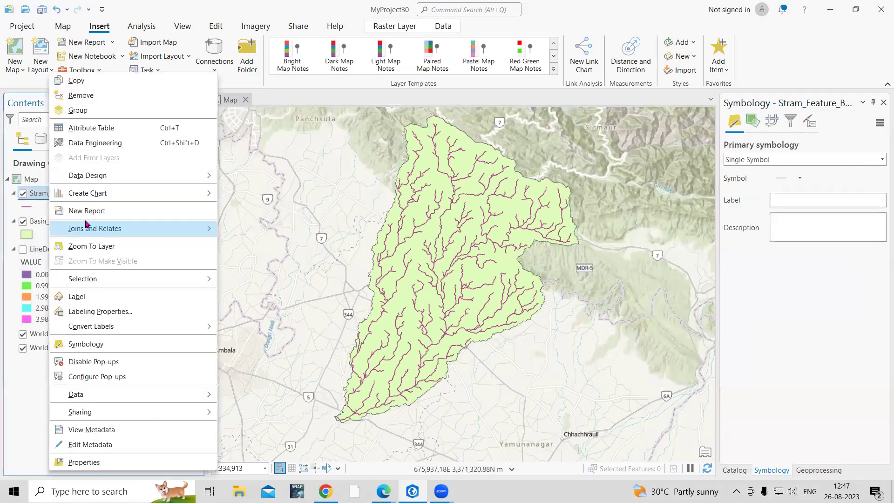
click(6, 222)
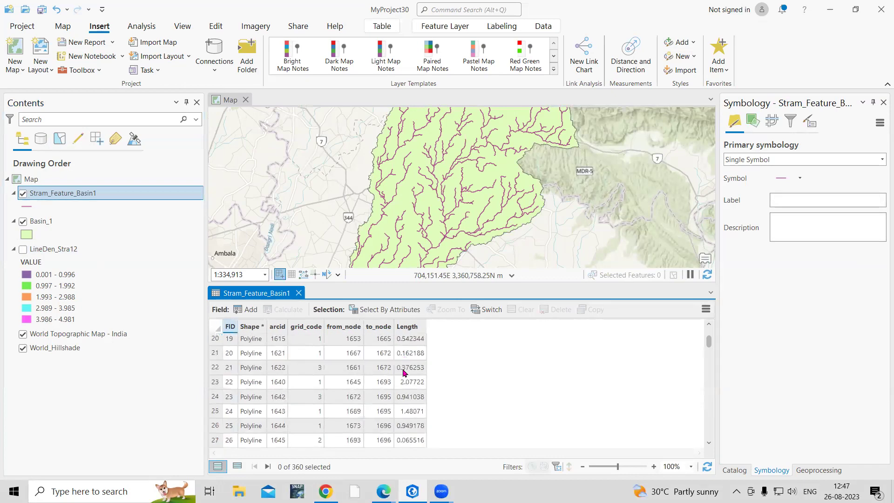
click(248, 310)
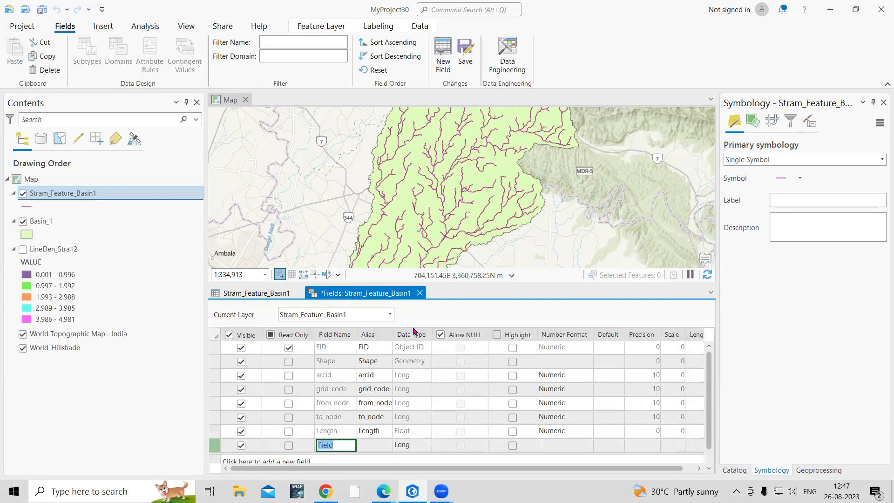
text(Length)
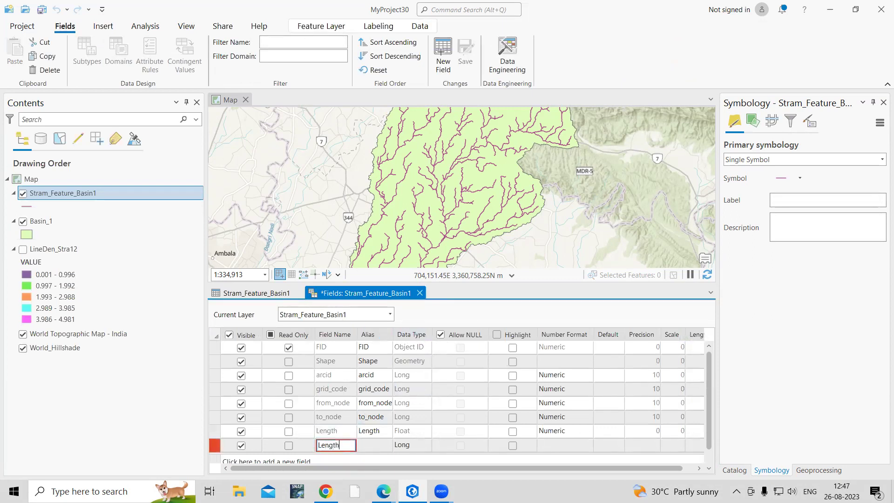
text(2)
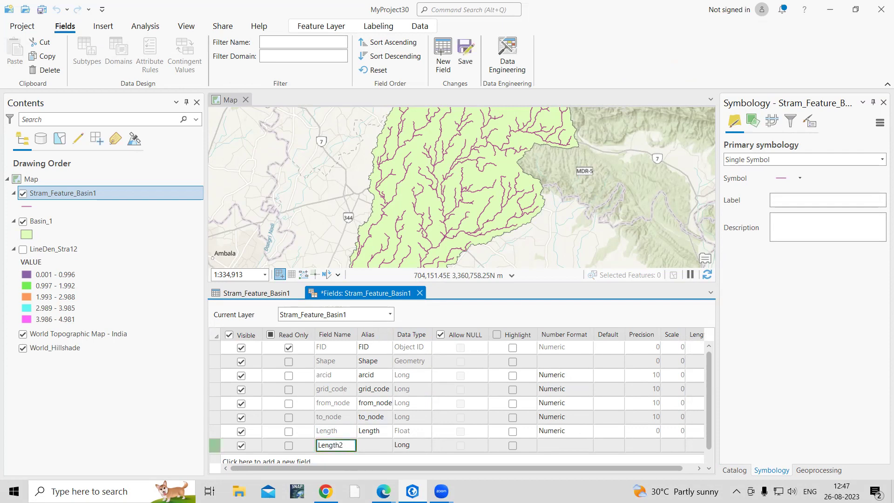
click(406, 448)
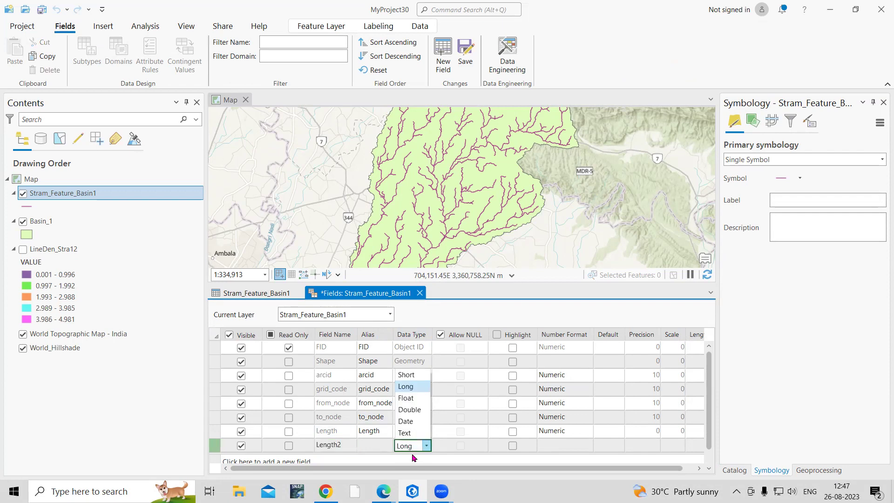
click(407, 404)
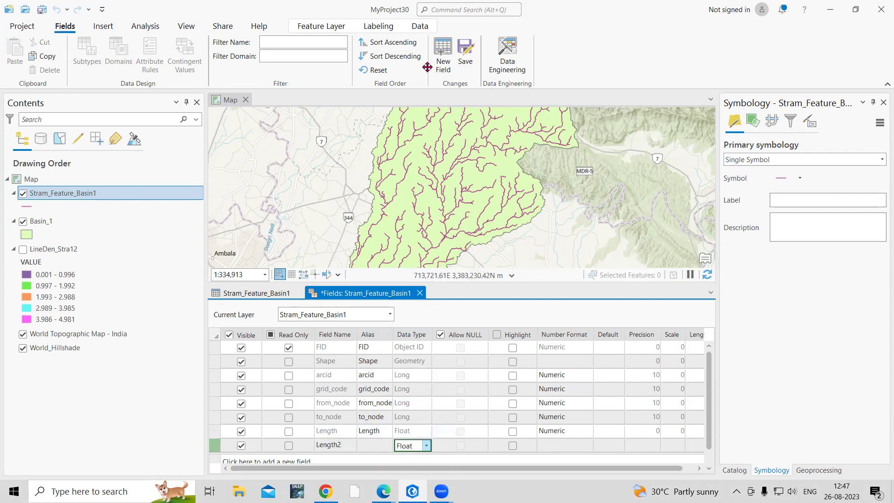
click(465, 53)
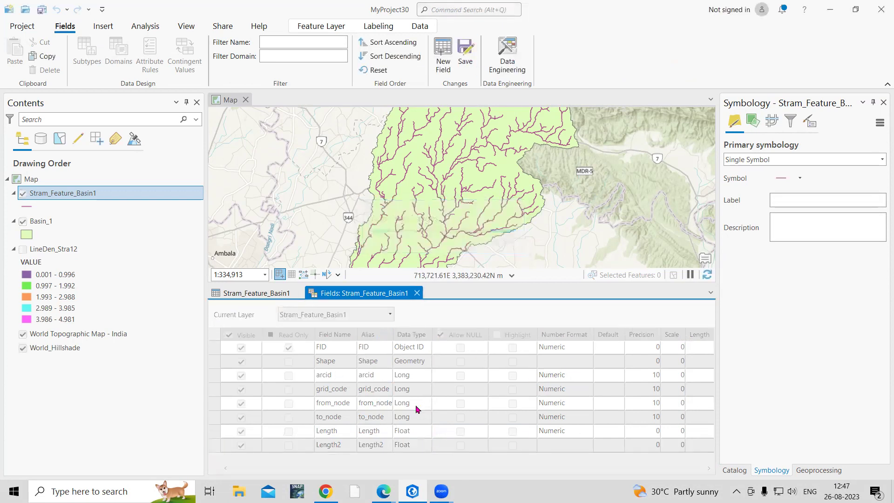
Start Calculate Geometry on the Length2 field, with Stram_Feature_Basin1 as input features and Length2 as the target field.
click(253, 293)
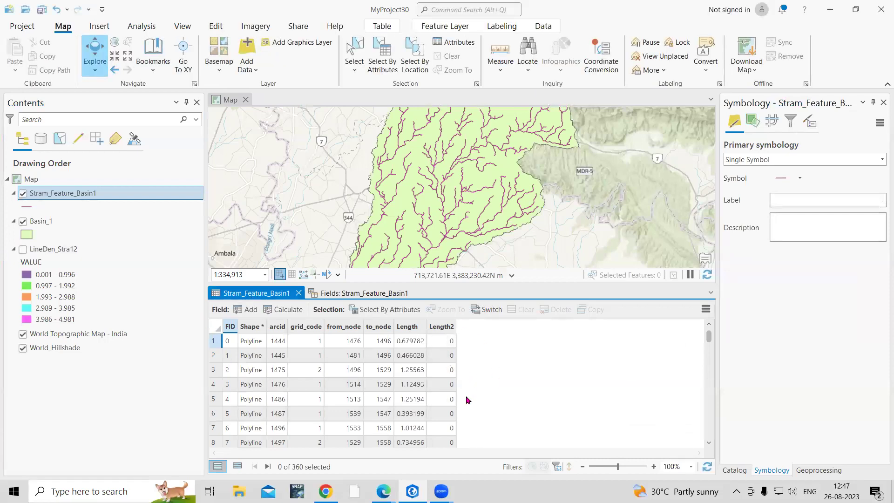
click(440, 328)
right_click(439, 328)
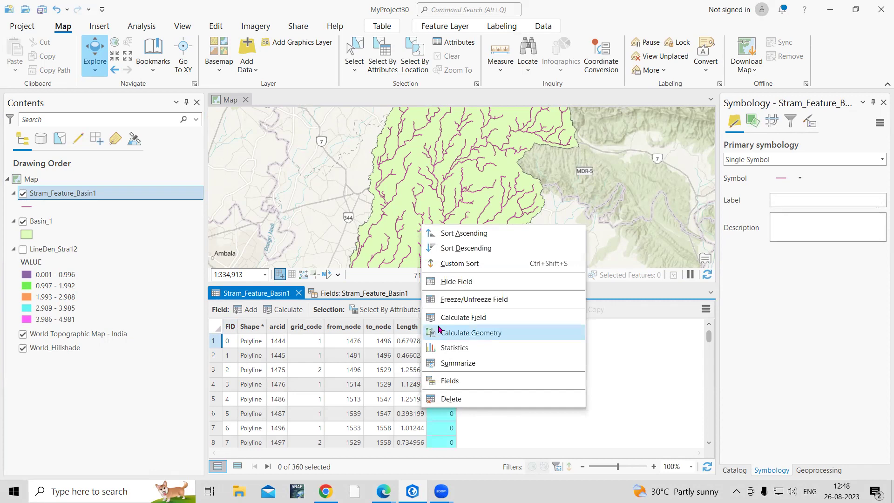
click(494, 334)
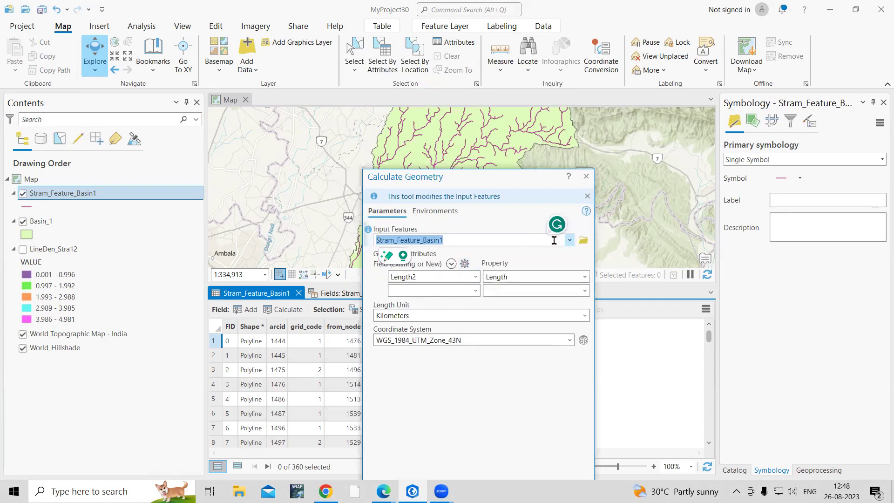
click(569, 240)
click(433, 255)
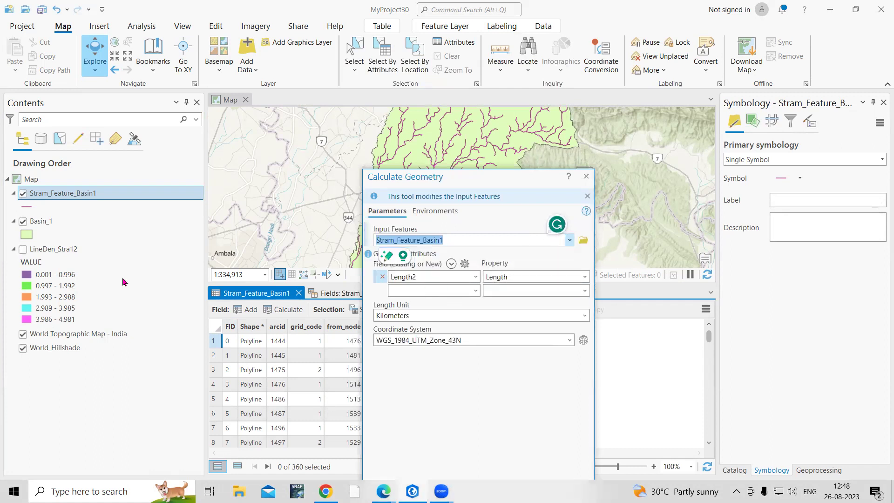
click(476, 277)
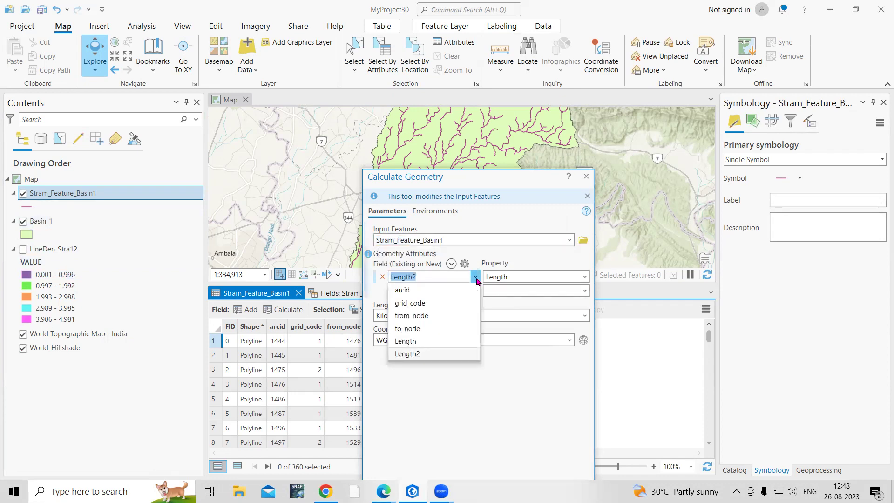
click(476, 277)
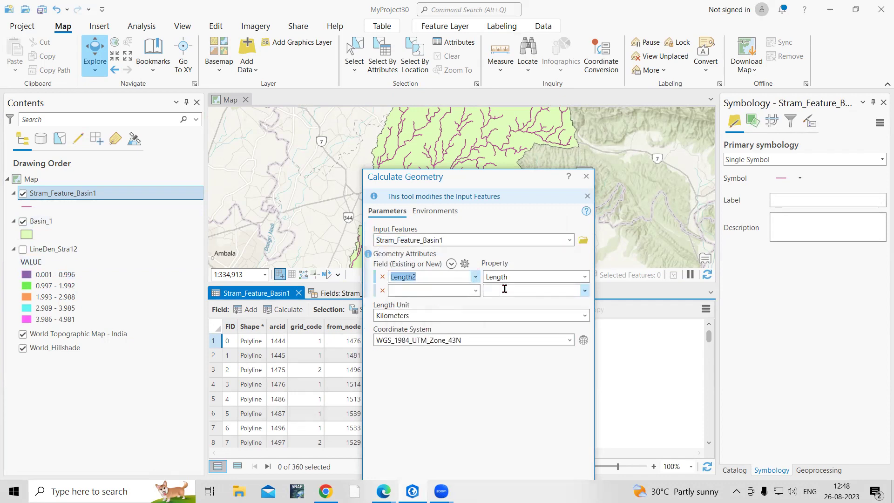
Calculate the Length property in Kilometers, using the coordinate system of Stram_Feature_Basin1, and run the tool.
click(573, 276)
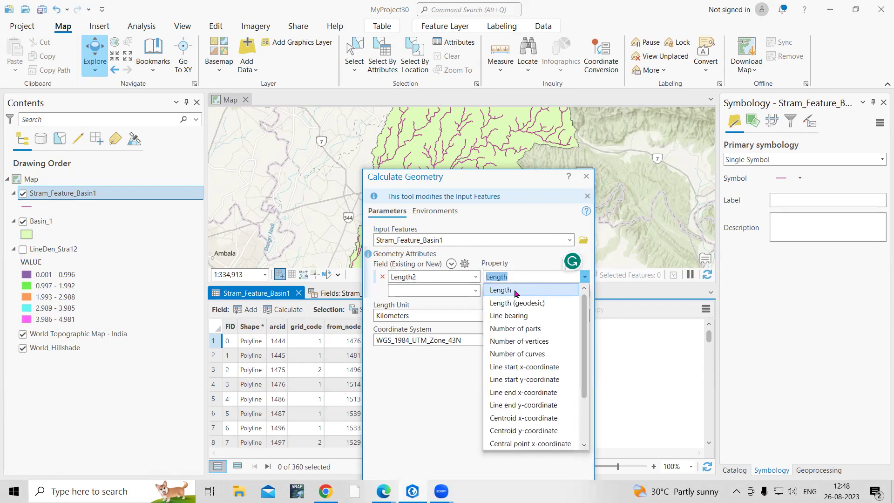
click(525, 290)
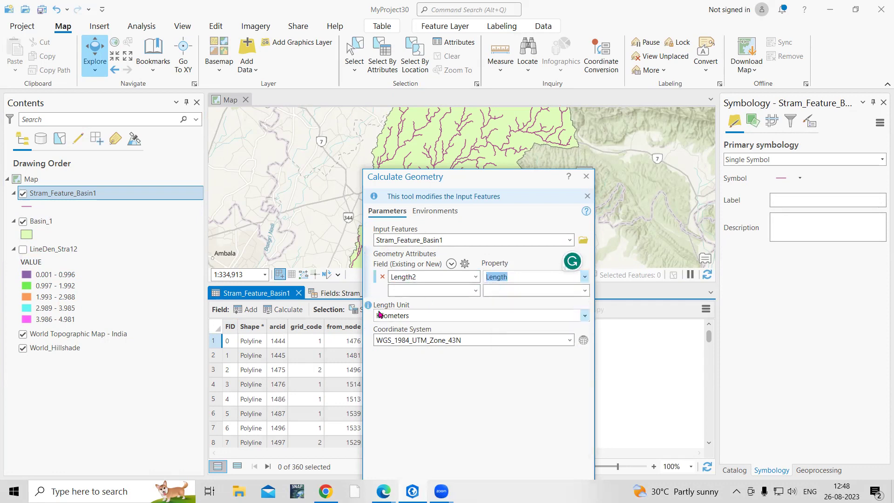
click(585, 316)
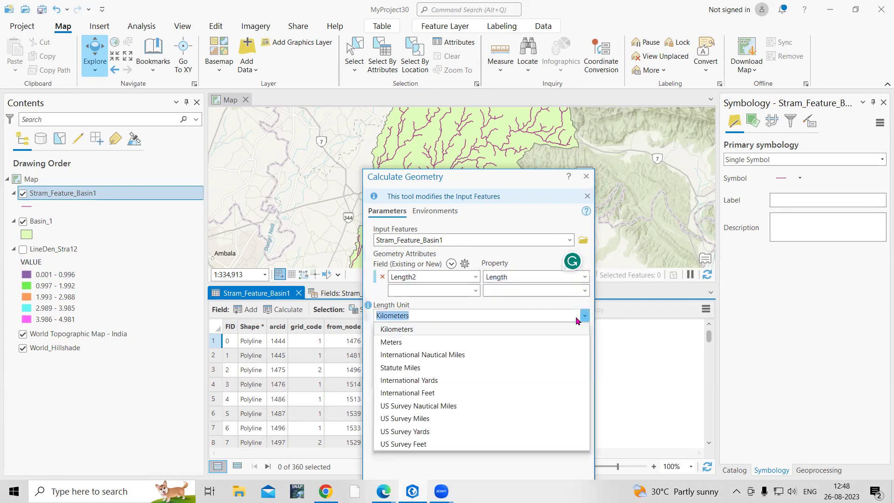
click(425, 331)
click(570, 340)
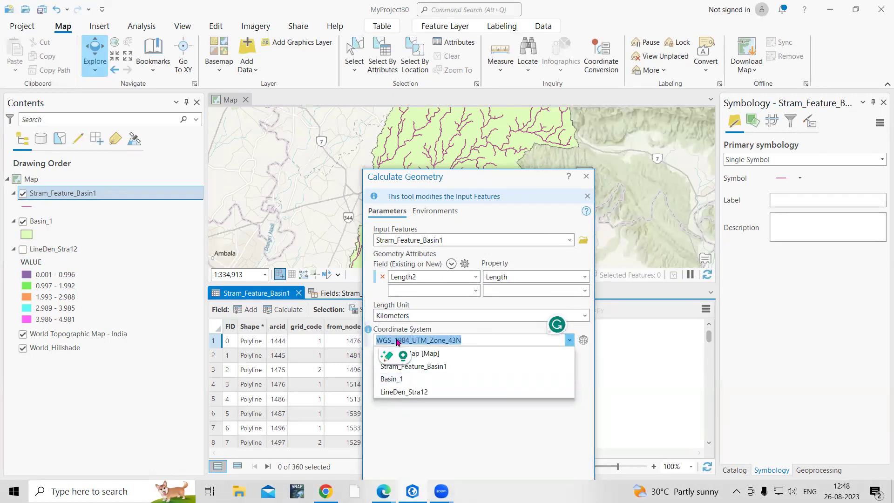
click(445, 366)
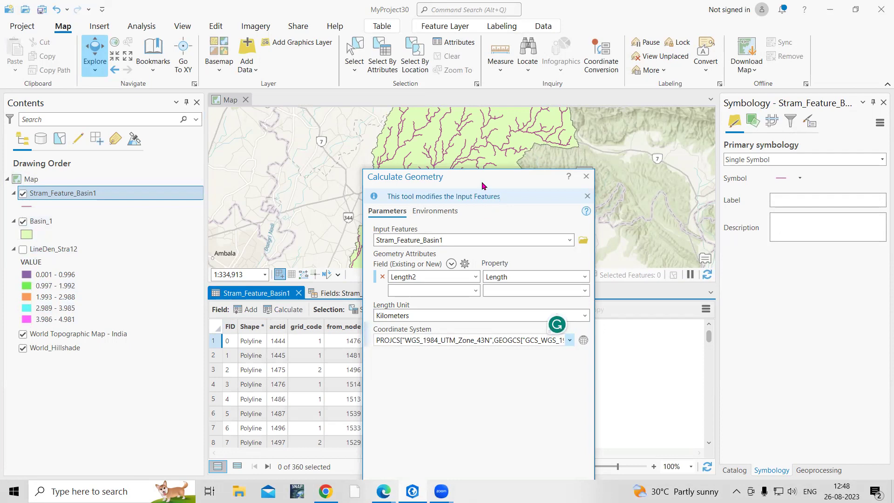
drag(503, 180, 684, 52)
click(743, 381)
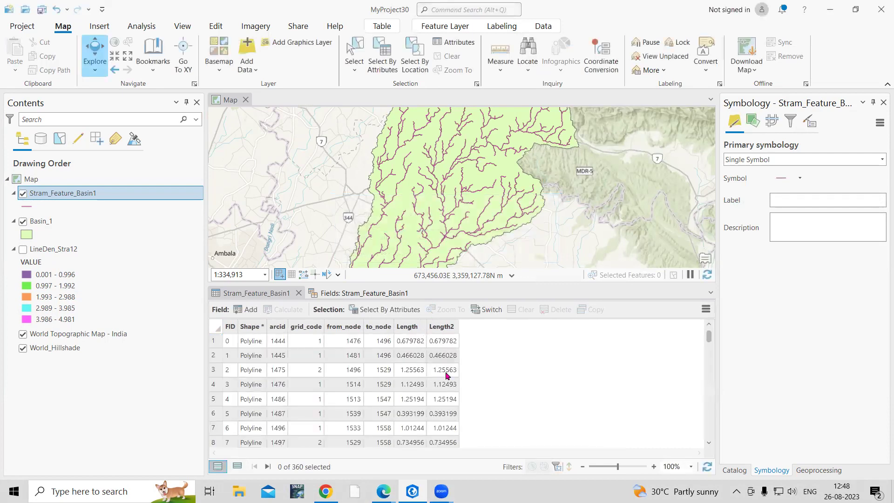
Check the calculated stream lengths, open the statistics for the Length2 field, and select its Sum value.
scroll(447, 375, down, 1)
scroll(446, 375, down, 3)
scroll(440, 397, up, 4)
click(443, 327)
right_click(443, 328)
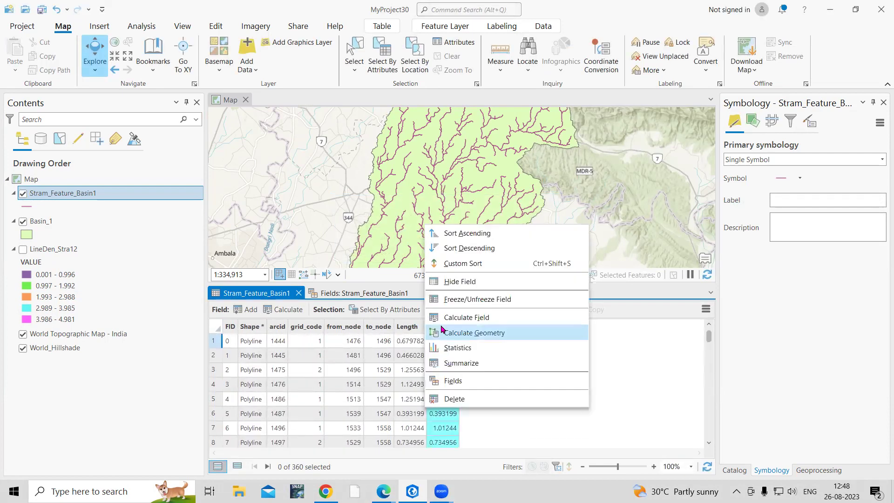
click(468, 349)
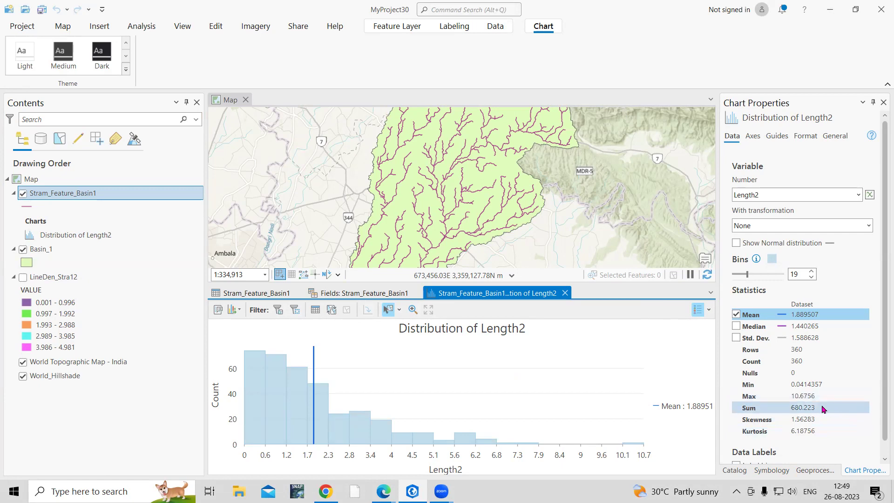
click(806, 407)
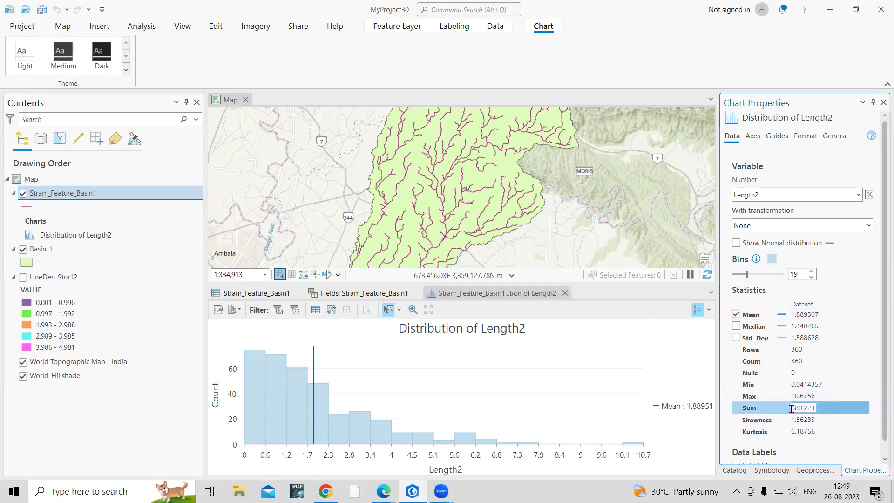
Copy the Sum of Length2, switch to a new Notepad document, and note "Length 680.223" with an "Area" line below it.
drag(793, 409, 818, 410)
click(78, 486)
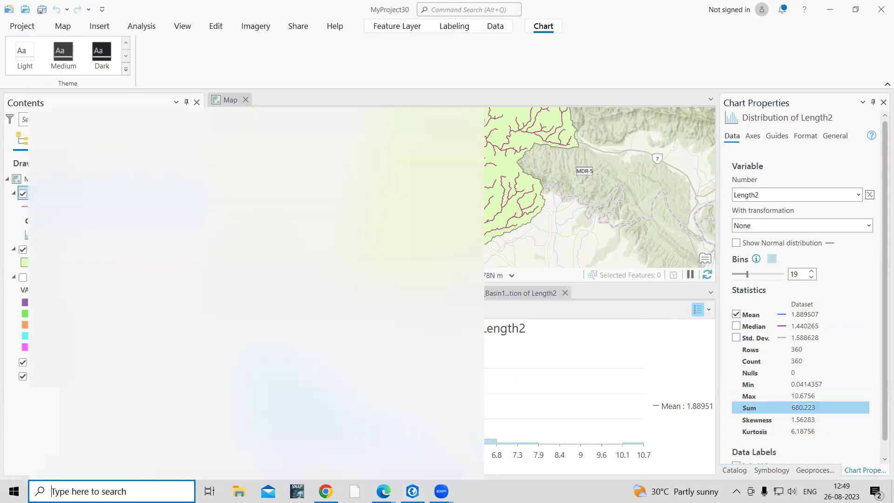
text(notepad)
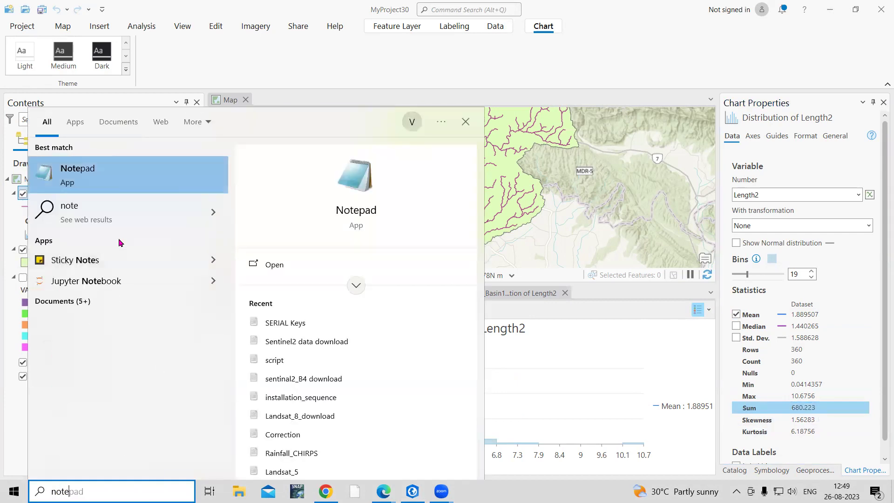
key(Return)
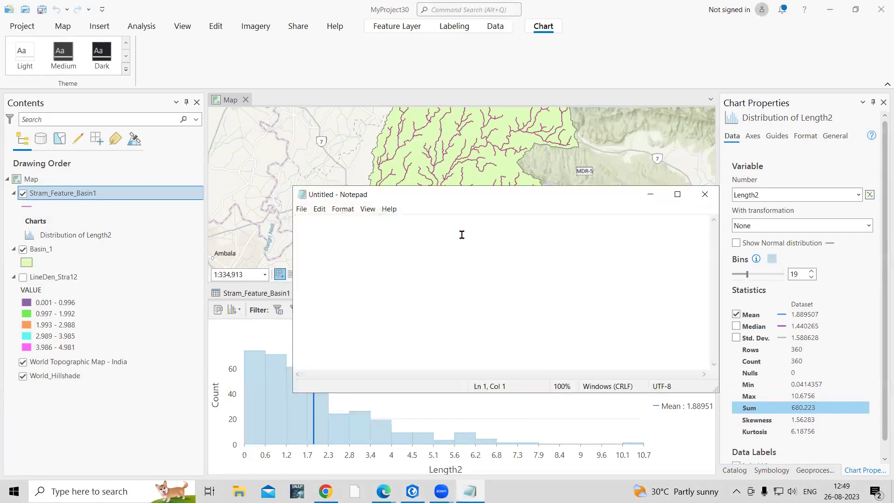
drag(450, 194, 410, 261)
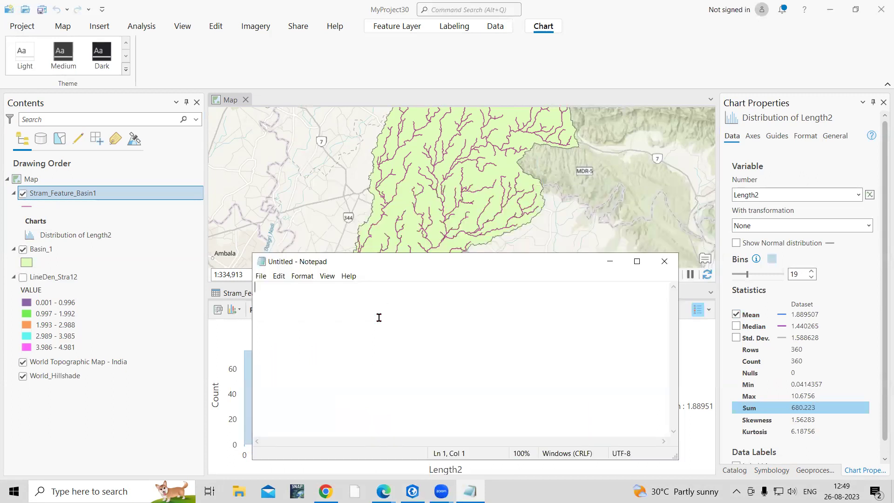
text(Length 680.223)
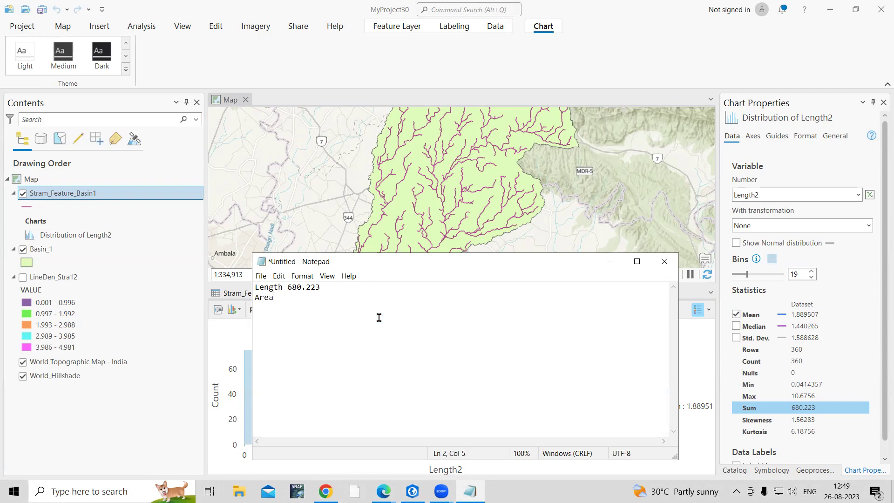
Switch back to ArcGIS Pro, open the Basin_1 attribute table, add a Float field named Area, and save the field changes.
click(39, 253)
right_click(38, 252)
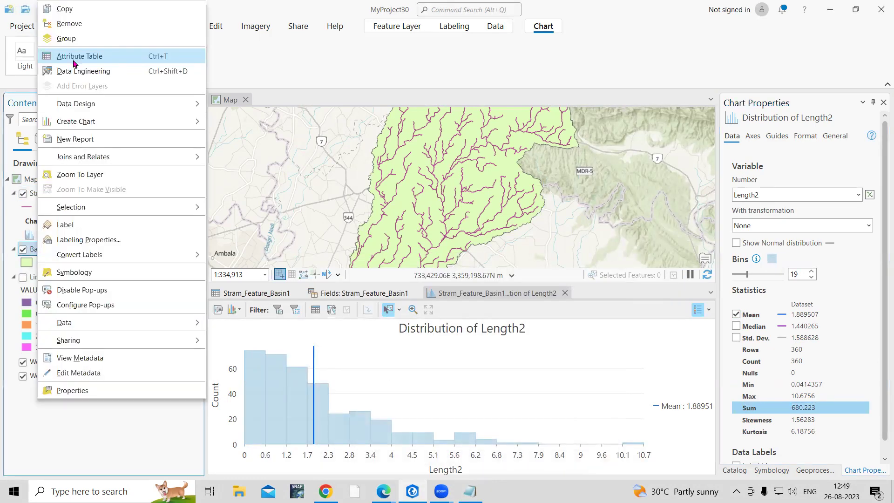
click(73, 56)
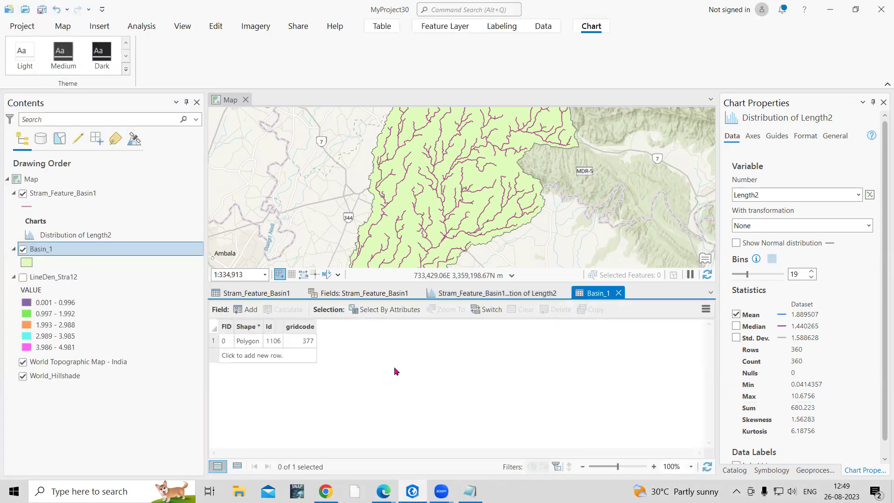
click(245, 310)
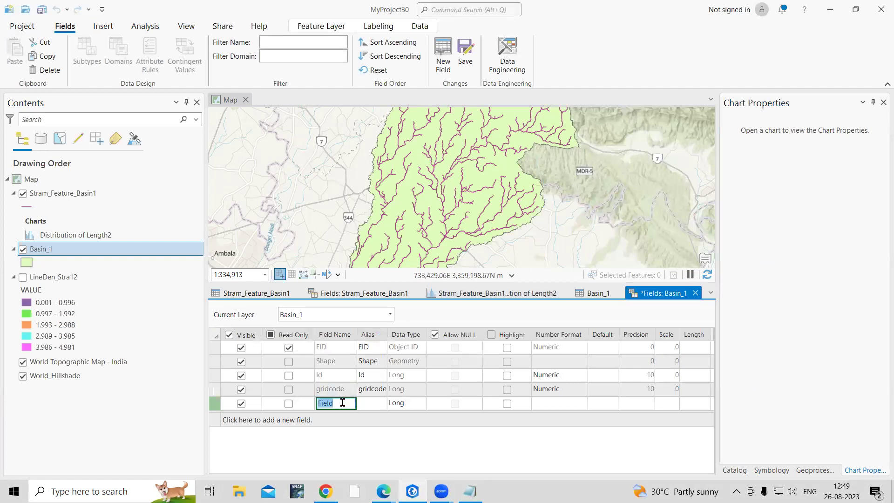
text(Are)
click(341, 404)
text(Area)
click(396, 403)
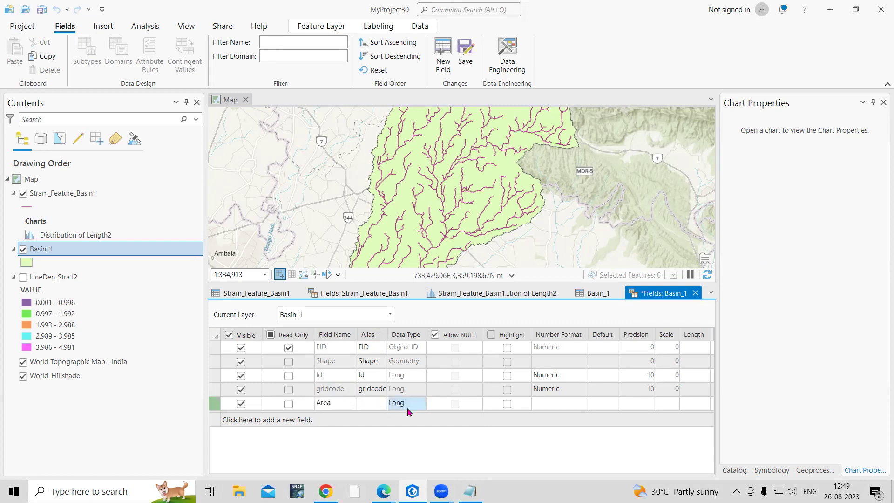
click(420, 403)
click(411, 440)
click(464, 64)
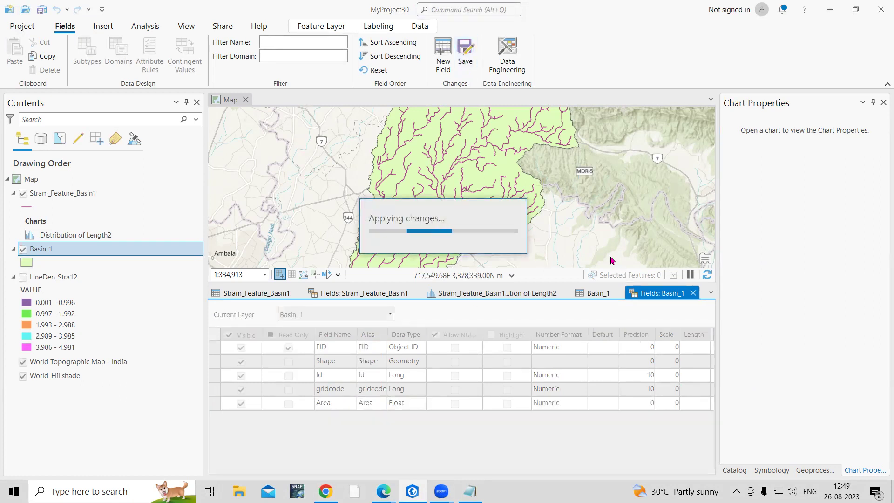
Return to the Basin_1 attribute table and start Calculate Geometry on its Area field.
click(450, 298)
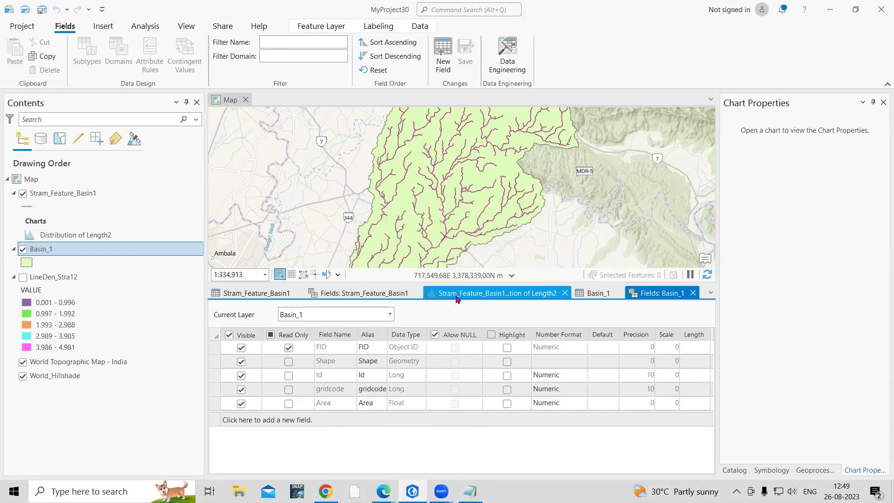
click(368, 294)
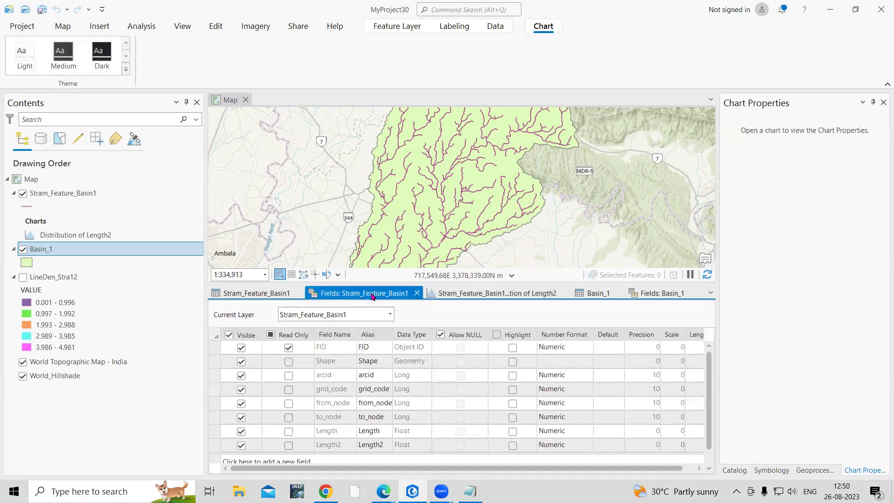
click(257, 294)
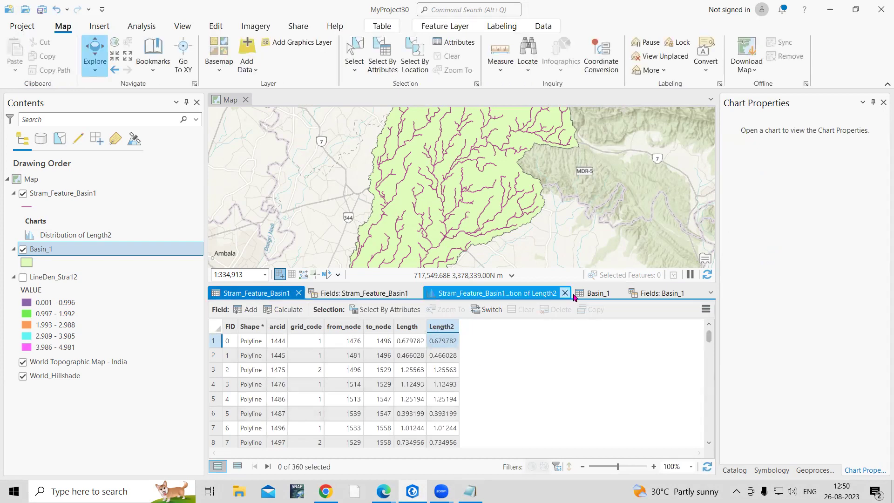
click(594, 293)
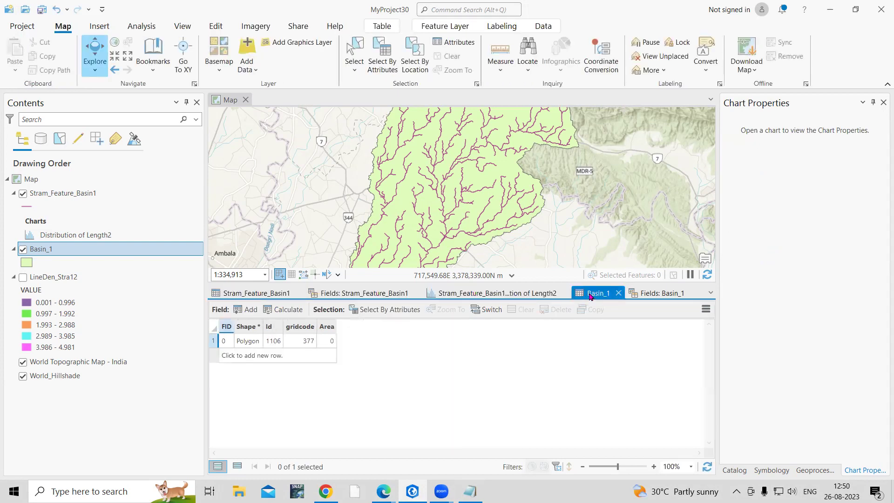
right_click(328, 329)
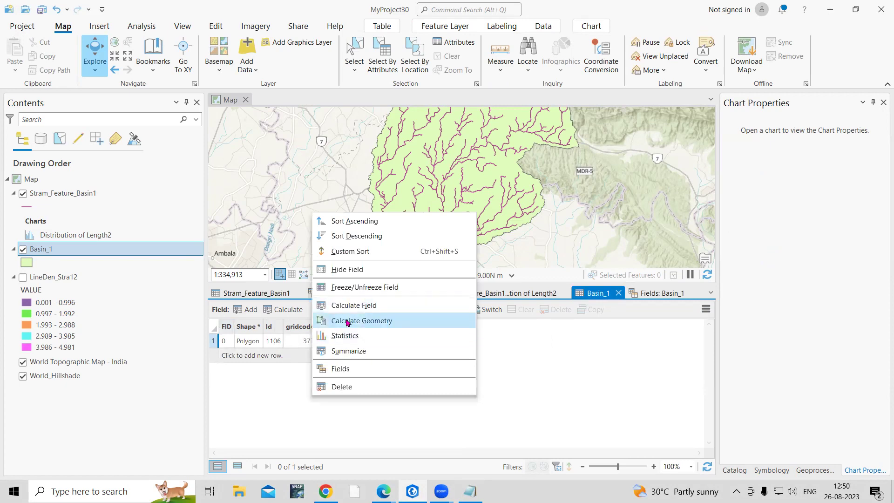
click(352, 321)
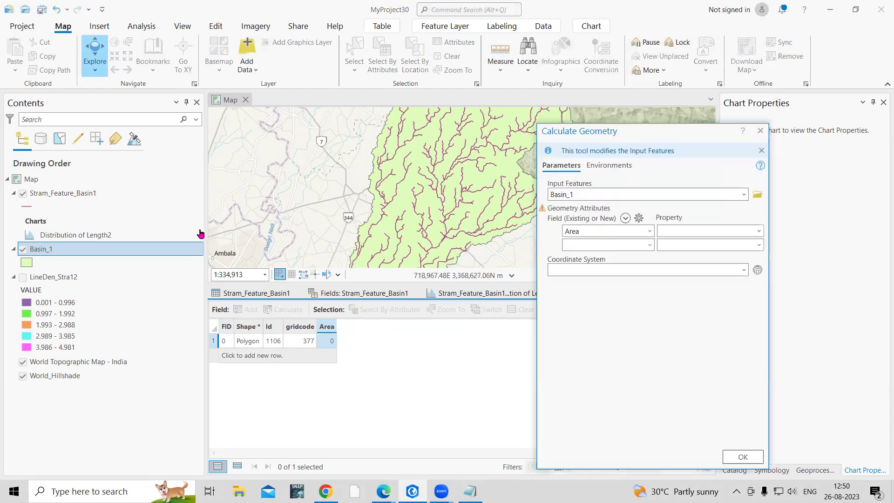
Calculate the Area property in Square Kilometers, using the coordinate system of Stram_Feature_Basin1, and run the tool.
click(759, 231)
click(711, 244)
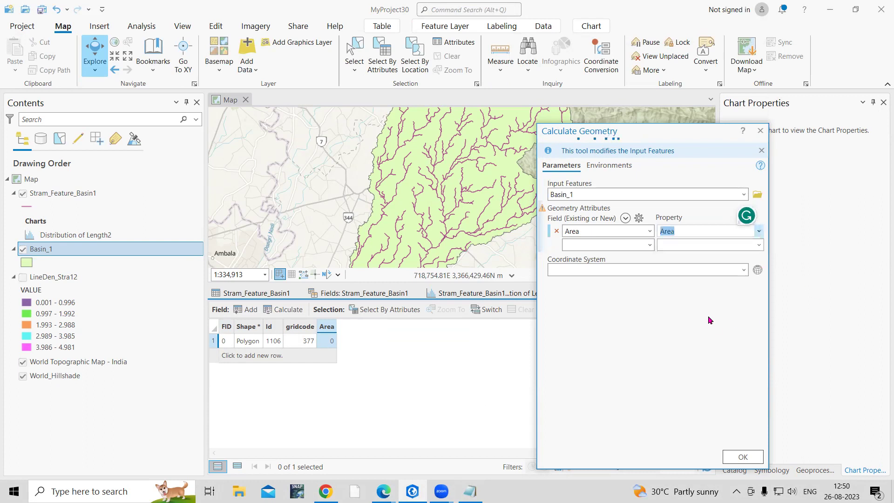
click(759, 271)
click(759, 270)
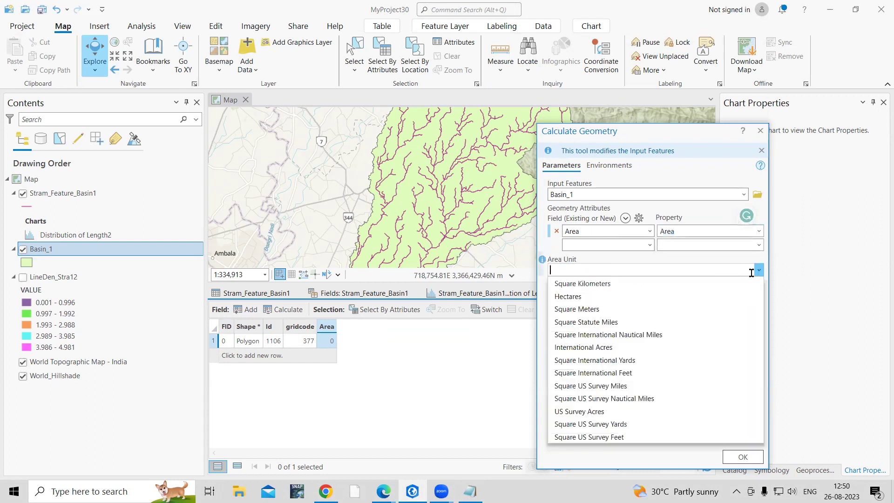
click(608, 282)
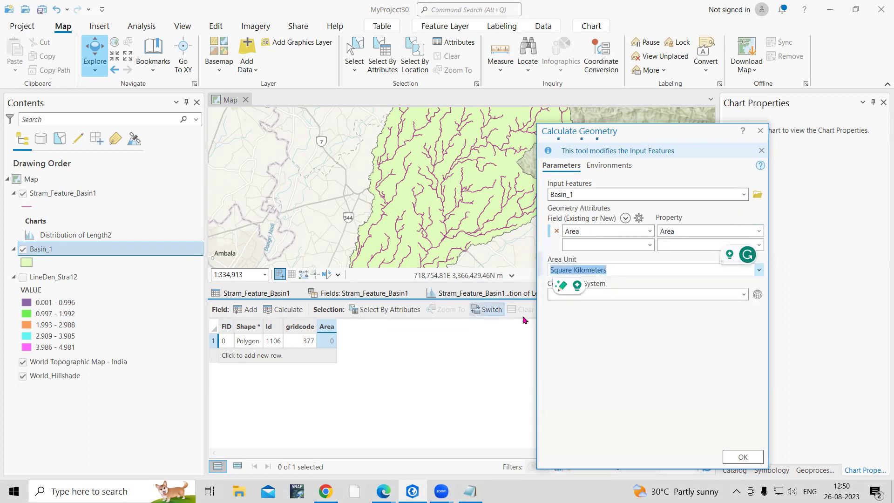
click(744, 295)
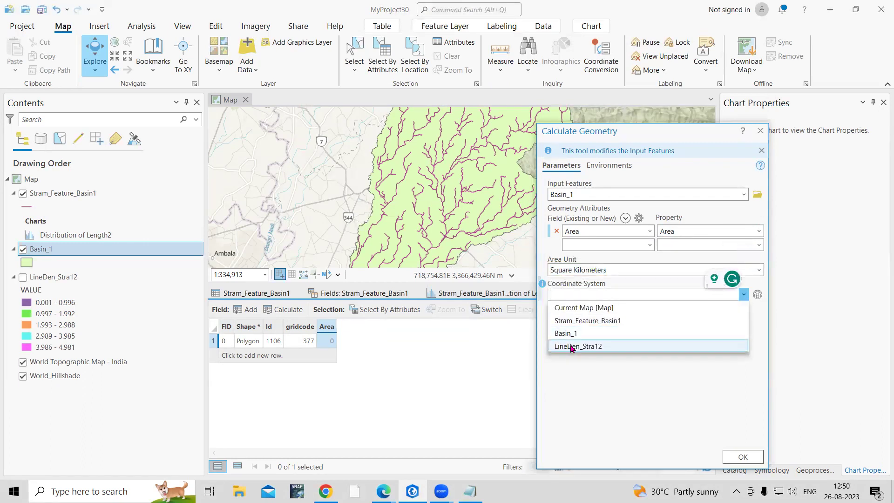
click(559, 321)
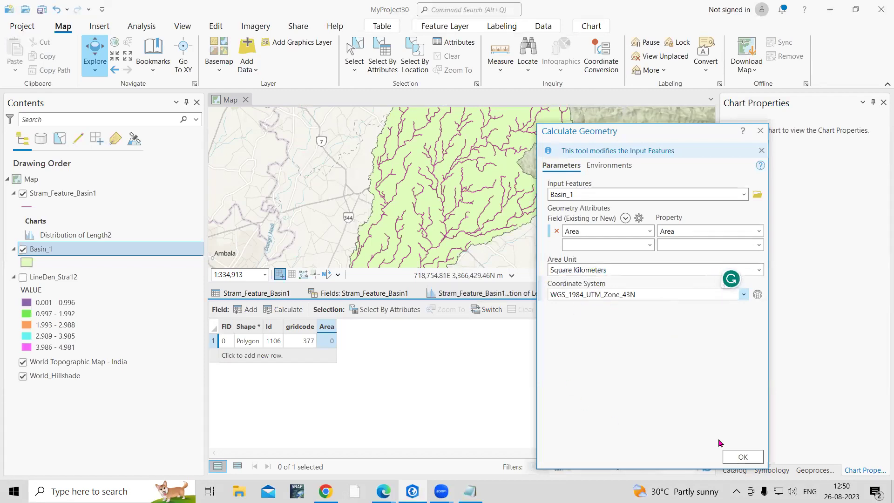
click(743, 456)
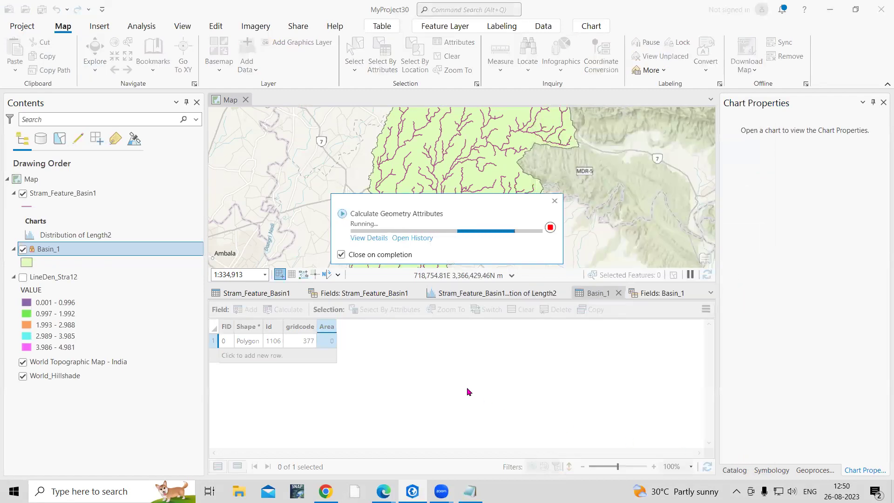
Copy the calculated basin area from the Basin_1 table and add 898.167 to the Area line in Notepad.
click(329, 344)
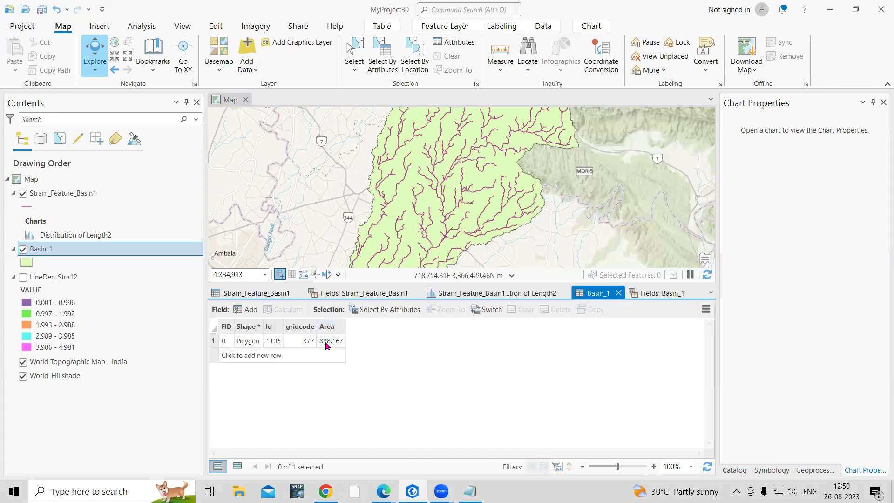
right_click(329, 343)
click(349, 353)
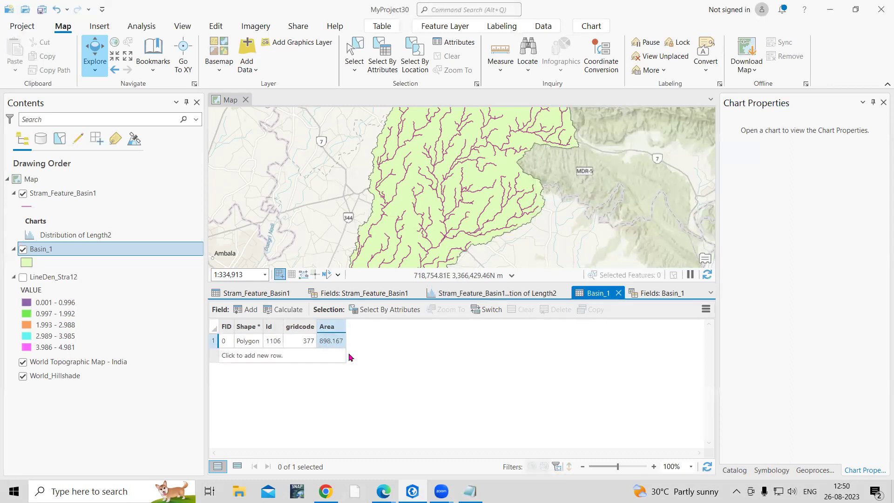
click(470, 491)
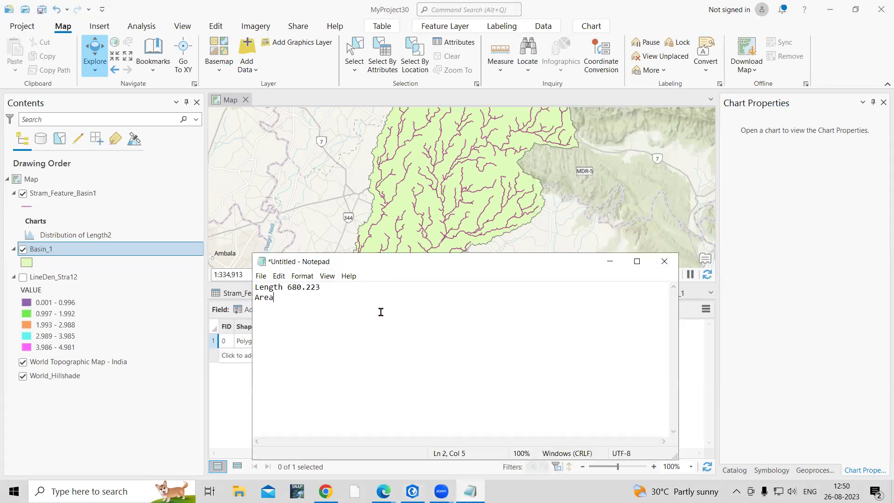
key(ctrl+v)
Switch to Chrome and open Google's online calculator in a new tab by searching for "calculator".
click(326, 492)
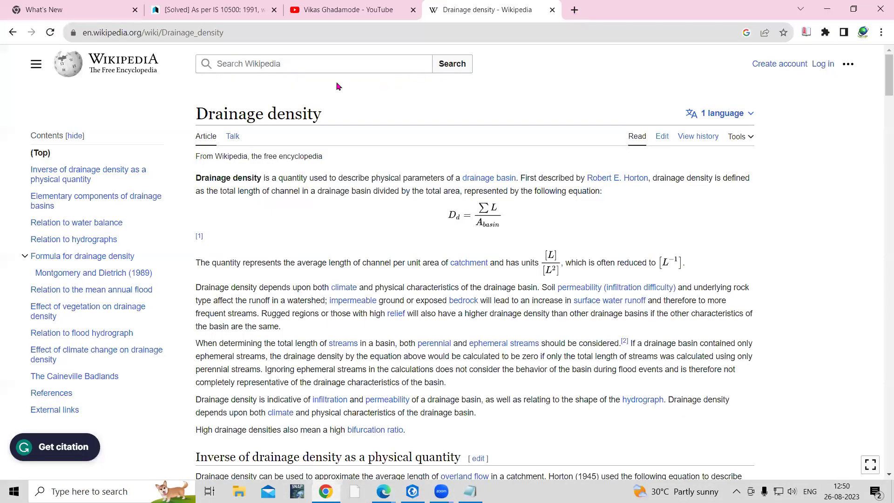
key(ctrl+t)
click(291, 29)
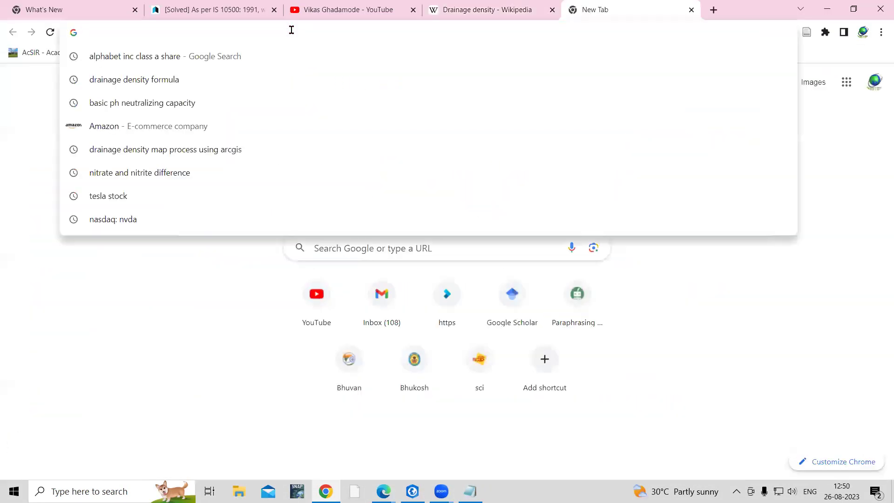
text(cal)
click(164, 85)
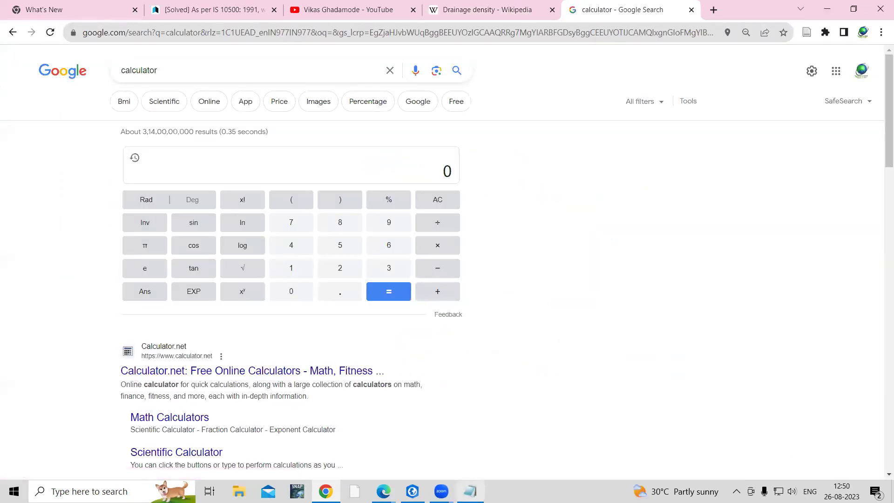
Try to transfer the Length value 680.223 from the Notepad note into the web calculator by copying it.
click(470, 491)
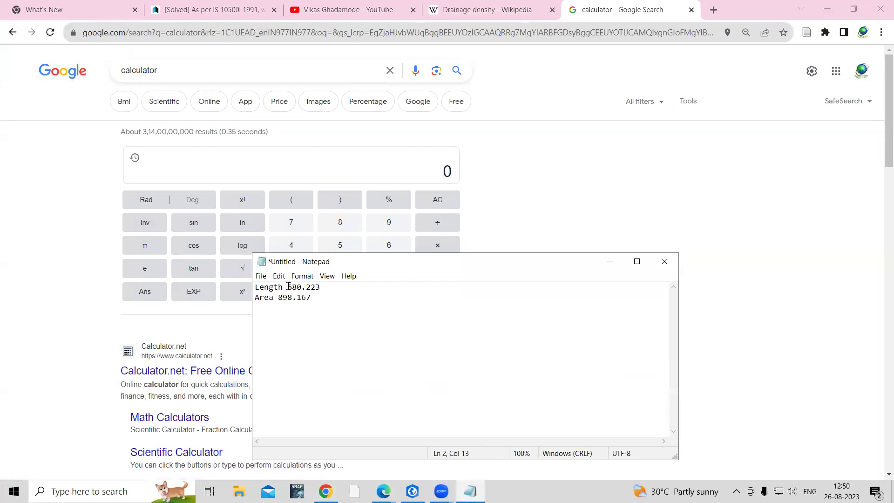
drag(289, 286, 340, 286)
click(353, 176)
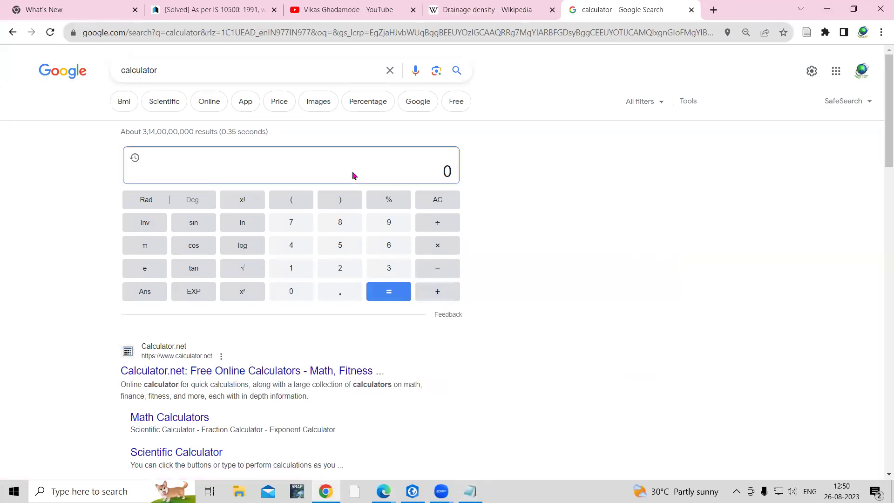
key(alt+Tab)
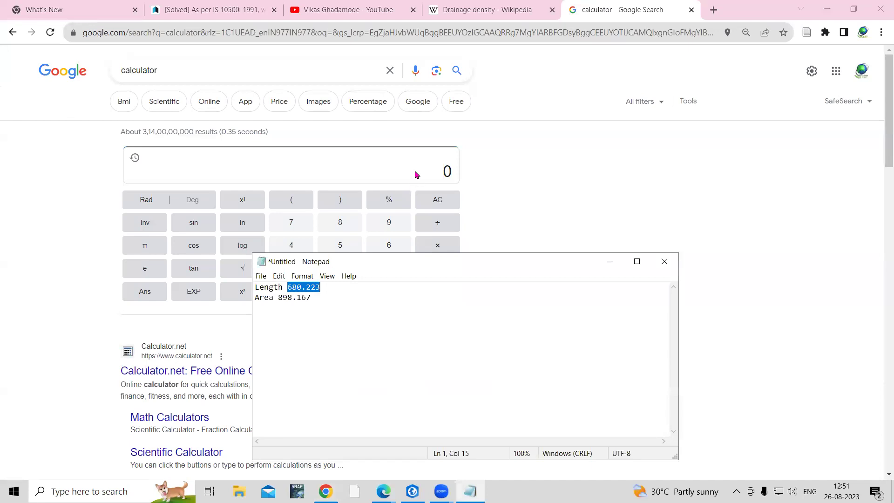
key(alt+Tab)
Enter the stream length 680.223 from the Notepad note into the web calculator as the value to divide.
text(68)
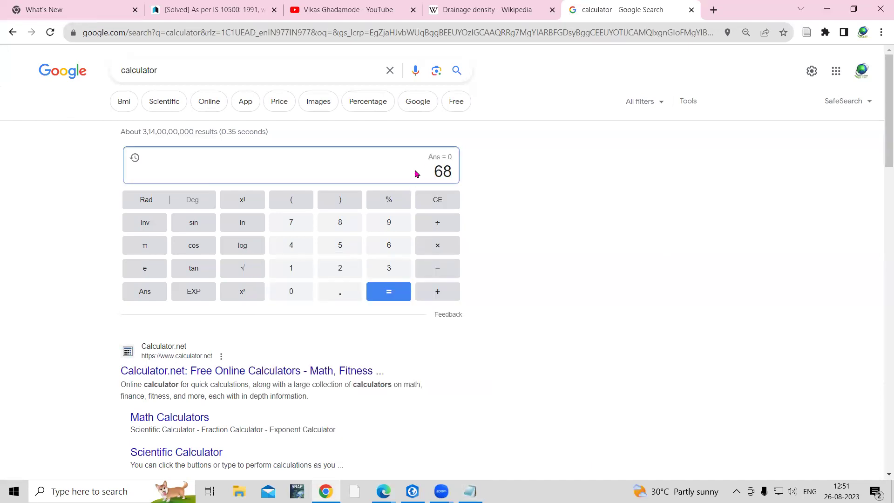
text(03)
key(BackSpace)
text(.)
key(alt+Tab)
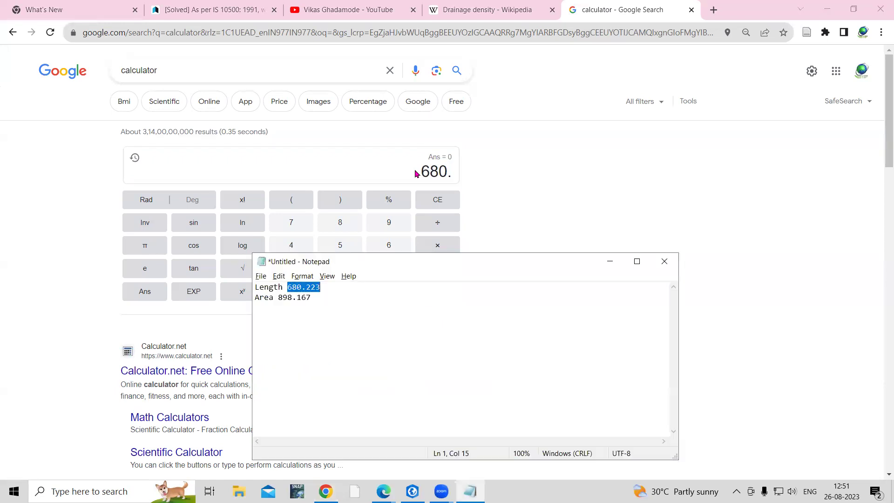
key(alt+Tab)
text(223)
text(/)
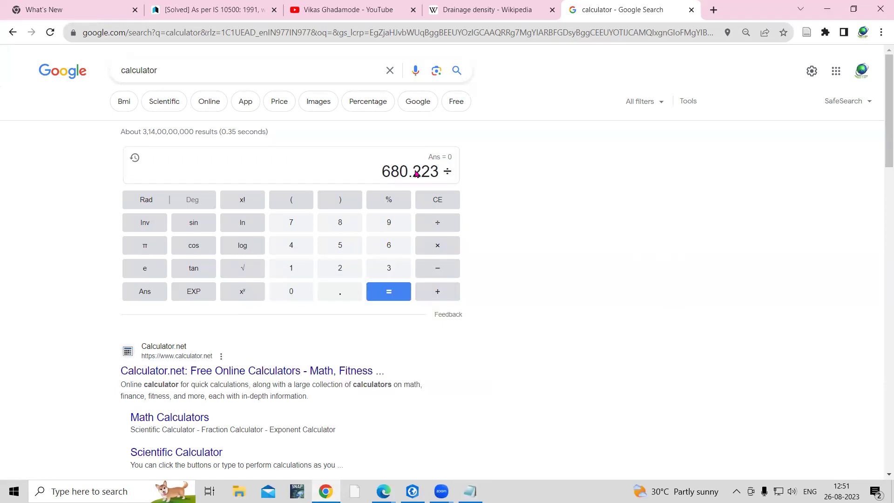
Divide the length by the noted basin area 898.167 in the calculator and highlight the leading digits of the result.
key(alt+Tab)
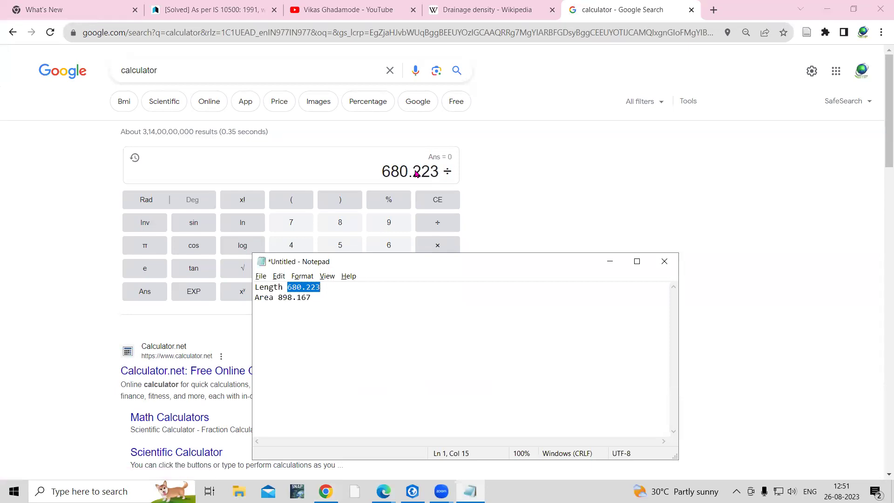
key(alt+Tab)
text(898)
key(alt+Tab)
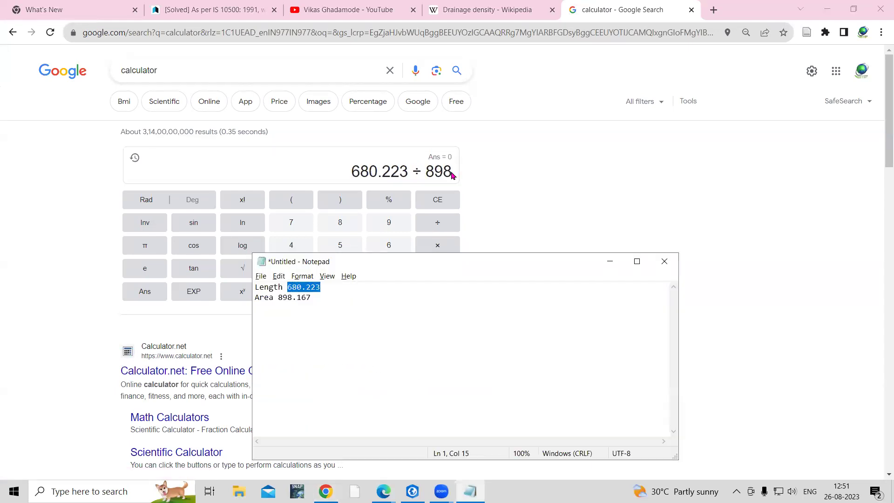
key(alt+Tab)
text(.167)
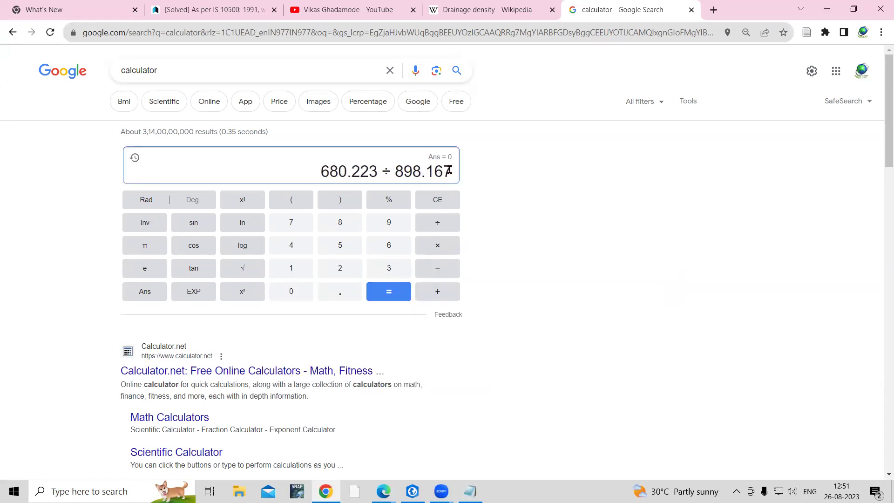
click(394, 294)
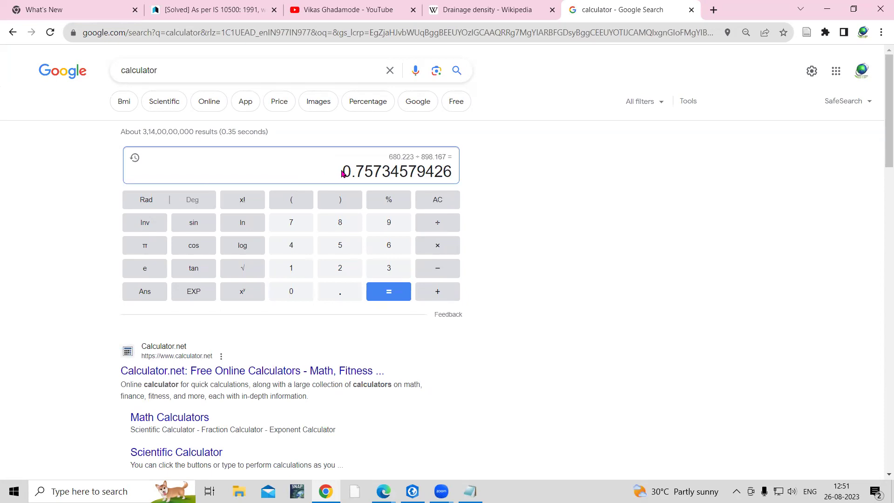
drag(343, 171, 393, 173)
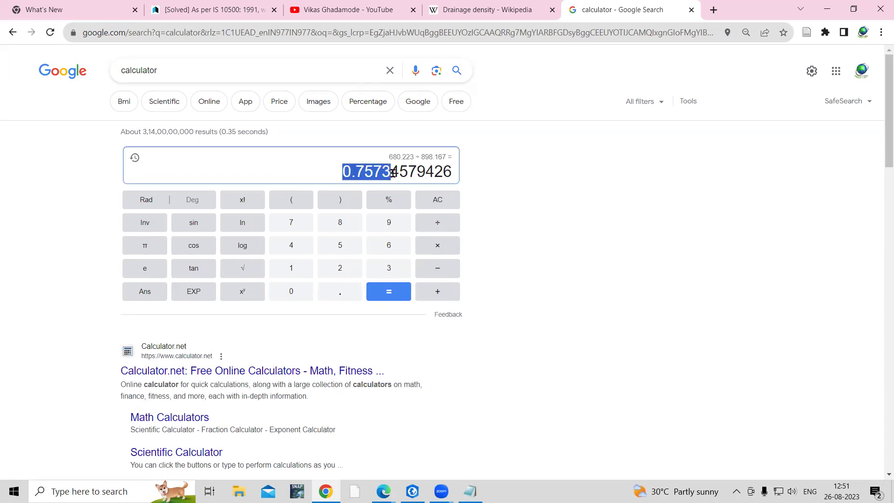
click(627, 341)
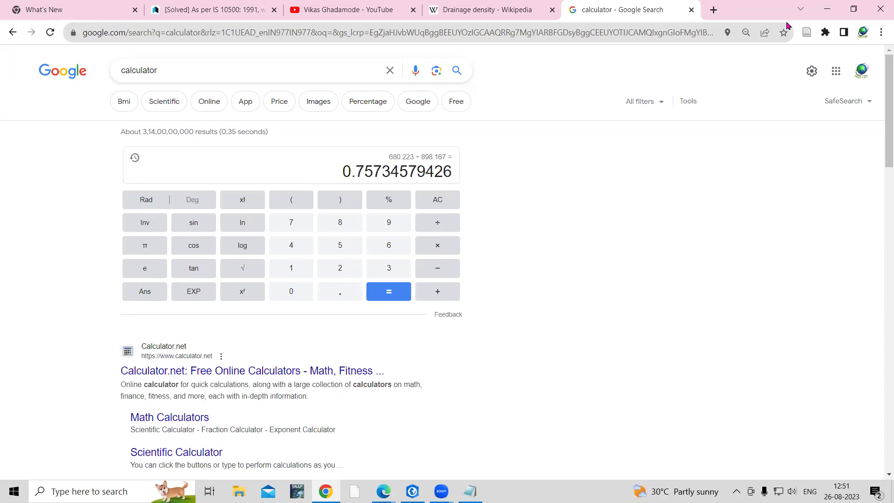
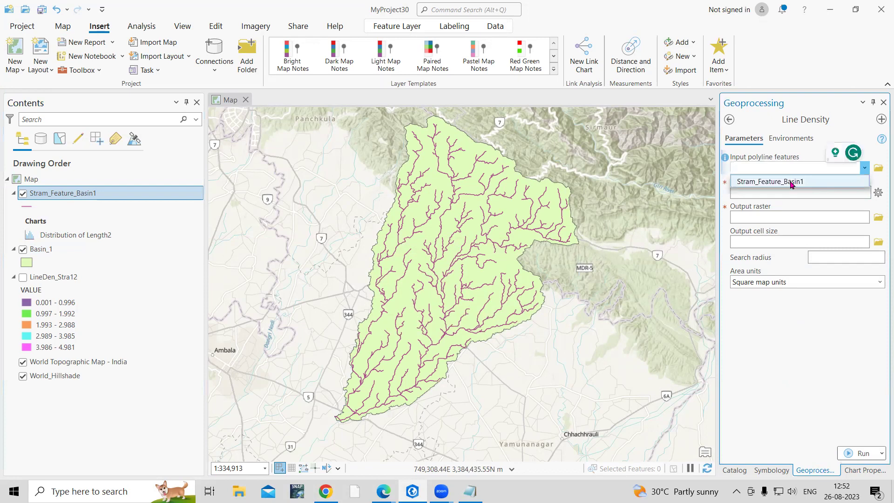
In ArcGIS Pro's Line Density tool, use grid_code of Stram_Feature_Basin1 as the population field and review that field in the layer's attribute table.
click(865, 194)
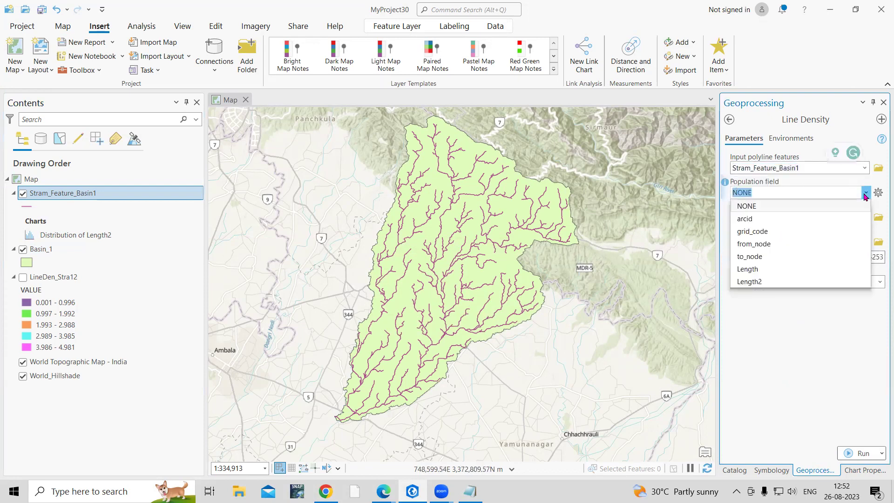
click(795, 231)
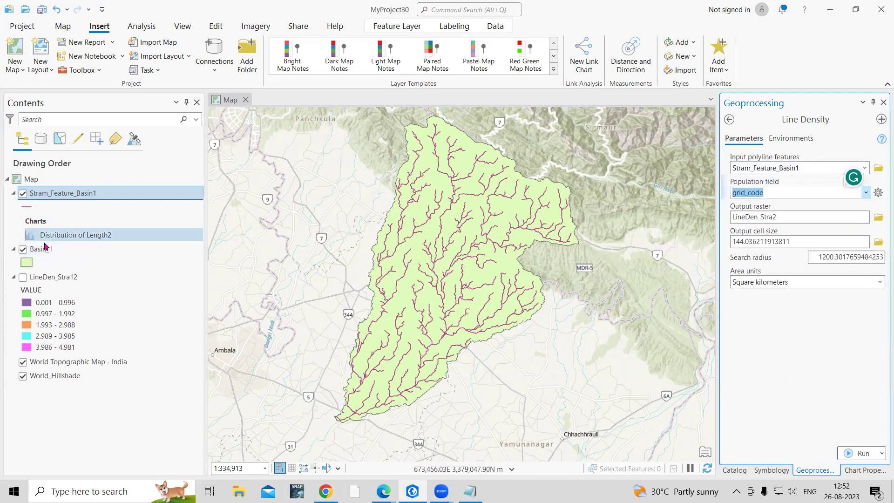
click(64, 194)
right_click(59, 193)
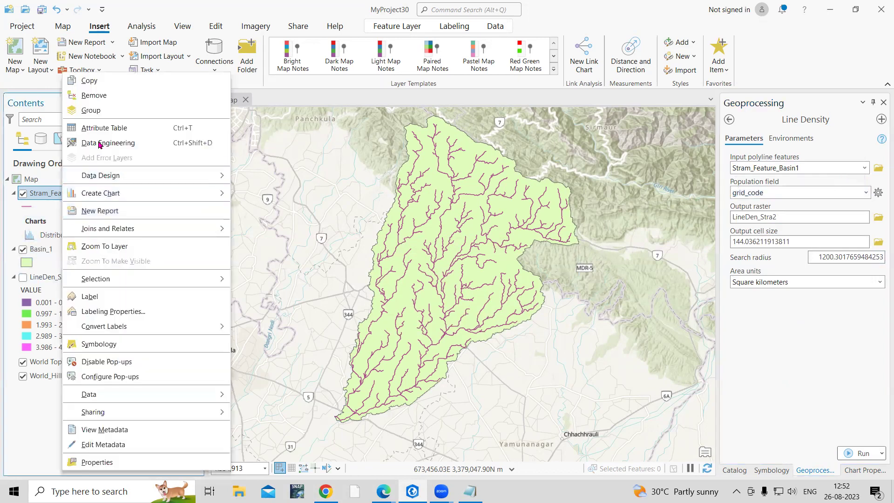
click(104, 123)
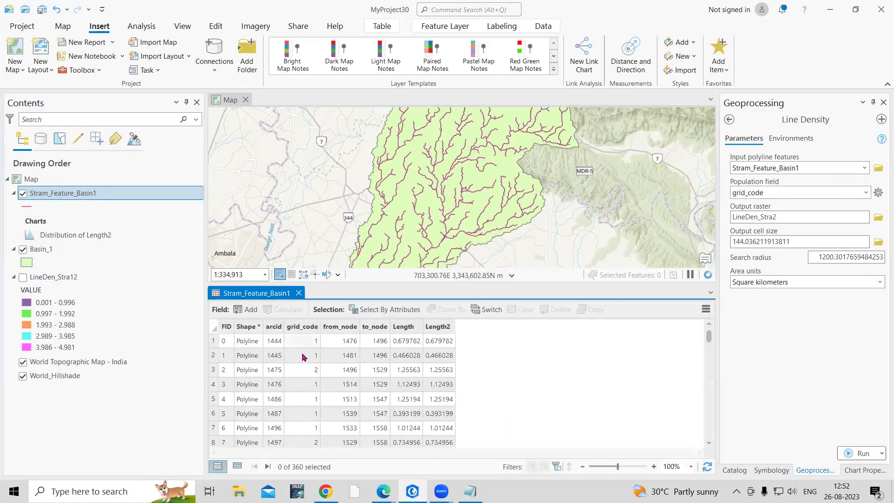
click(297, 293)
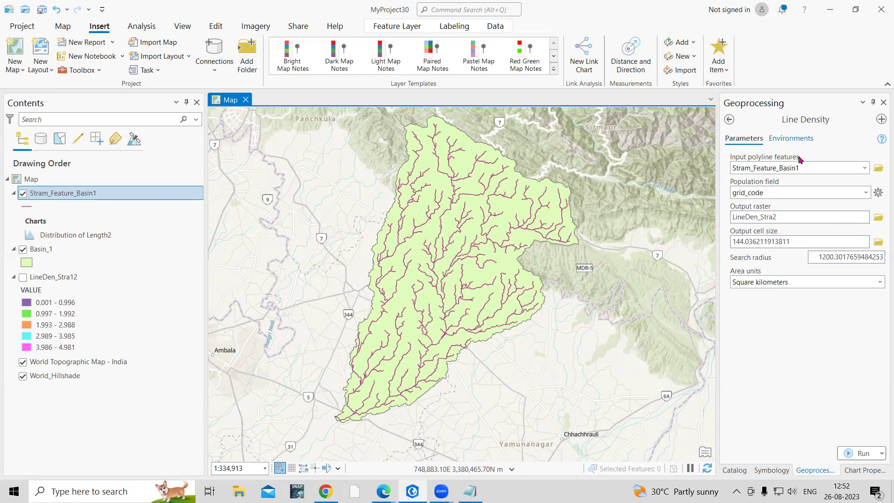
Set the Line Density tool's output coordinate system and processing extent to match Basin_1.
click(791, 138)
click(854, 183)
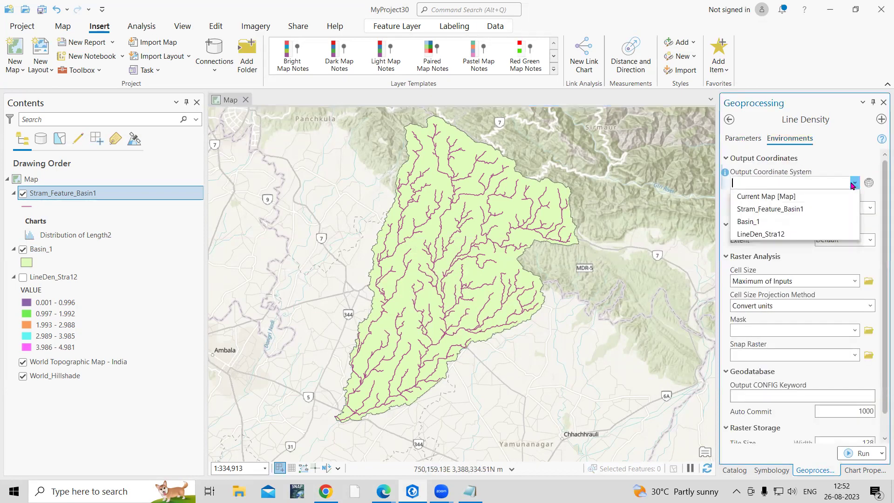
click(773, 223)
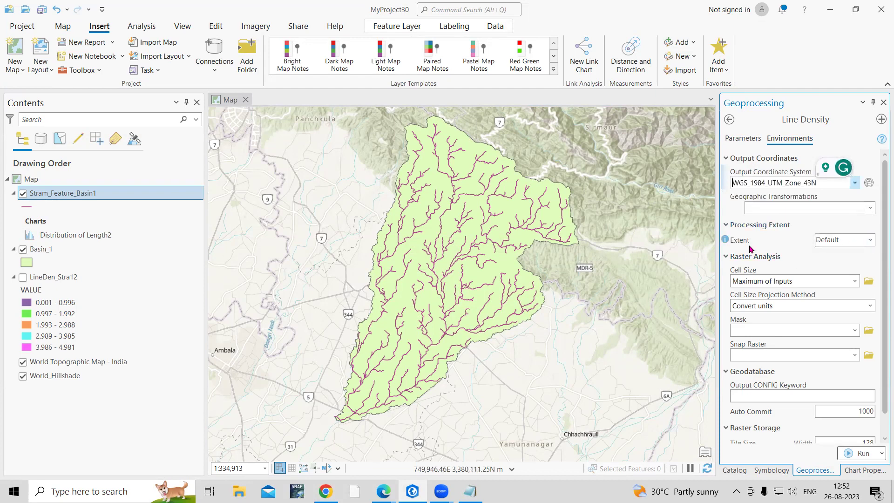
click(870, 240)
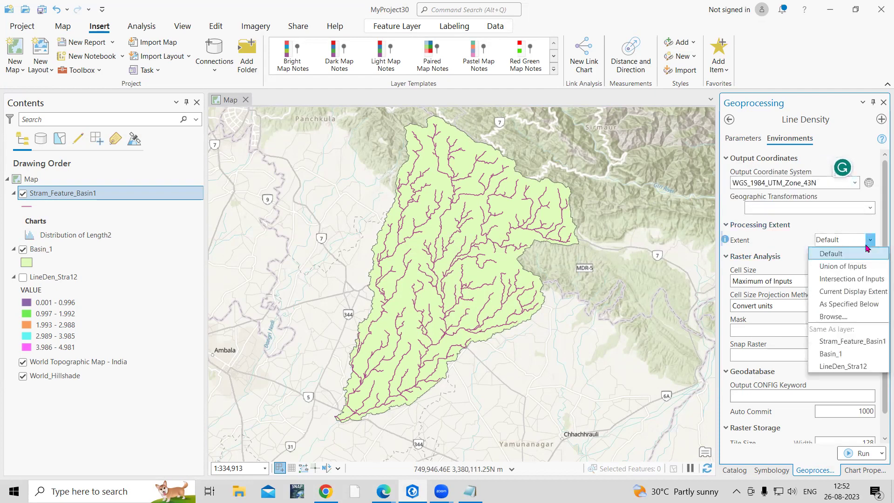
click(845, 354)
Set Basin_1 as the raster analysis mask and leave the geographic transformation empty.
scroll(881, 303, down, 2)
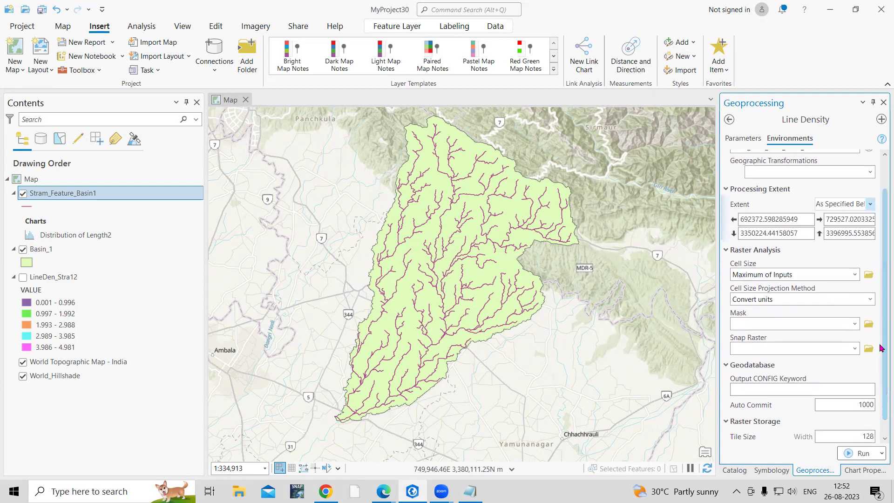
click(855, 308)
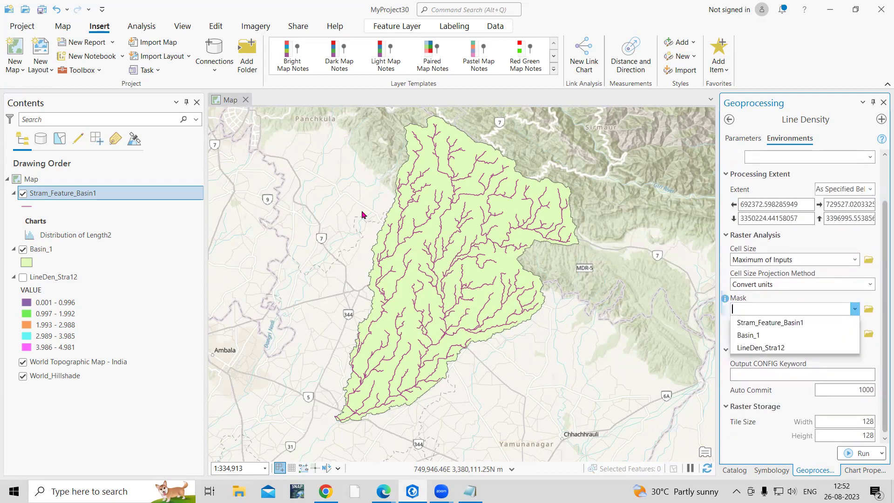
click(855, 308)
click(738, 333)
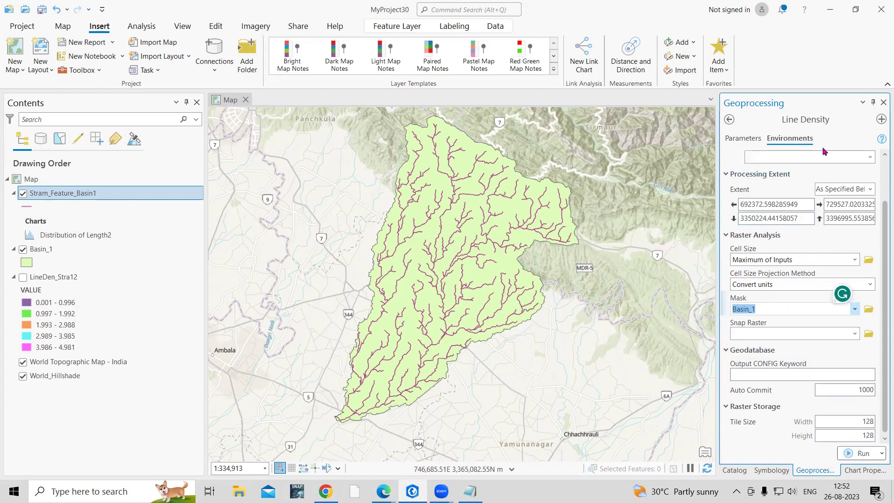
click(871, 157)
click(870, 158)
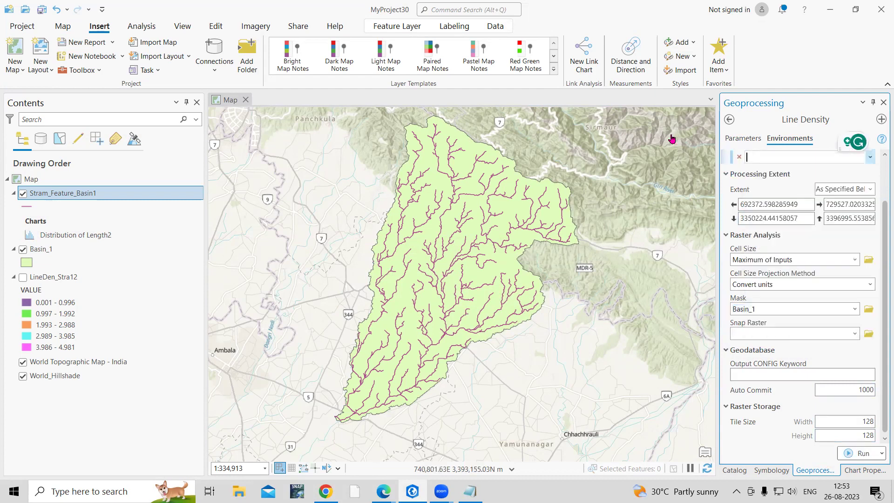
Name the output raster LineDen_Stra22, choose Square kilometers as the area units, and run Line Density.
click(740, 138)
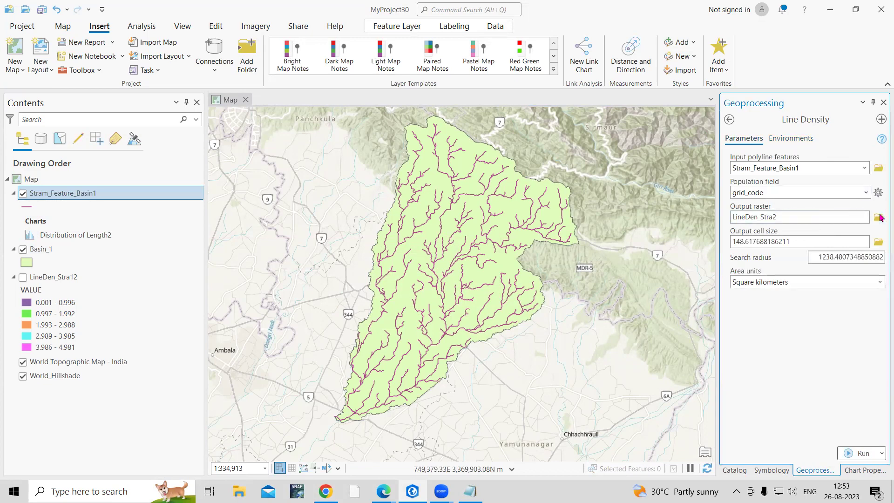
click(811, 218)
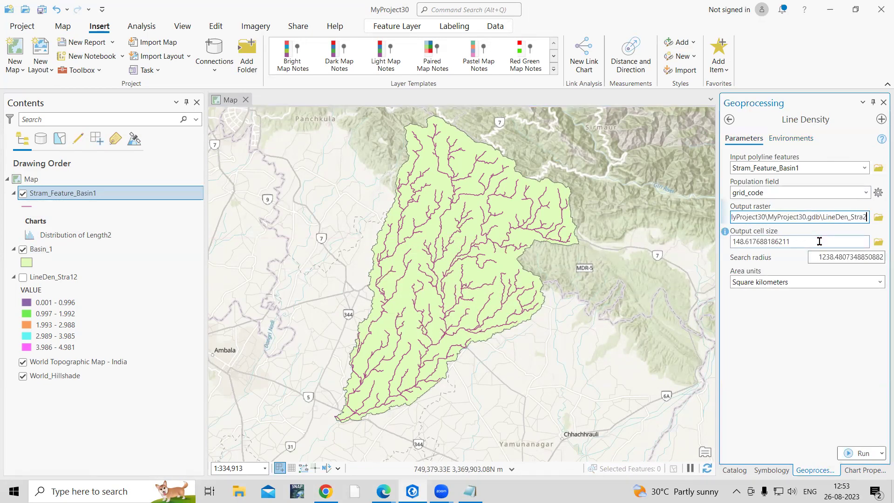
text(2)
click(819, 367)
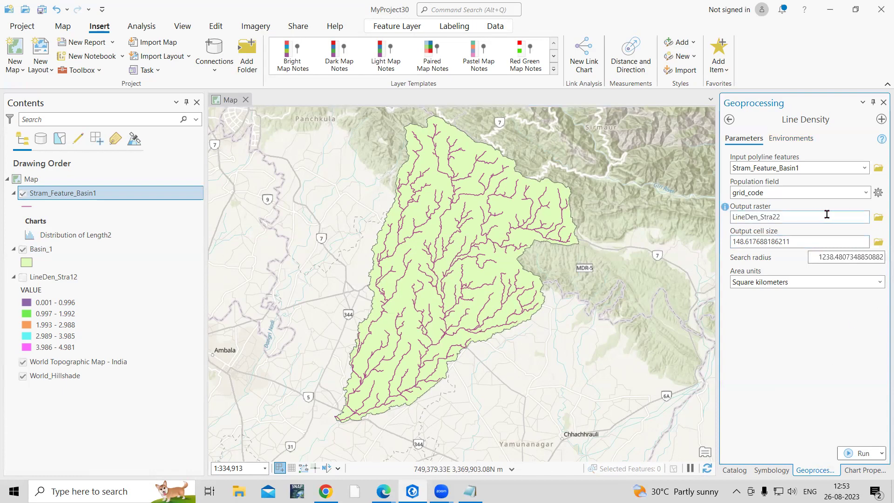
click(879, 283)
click(805, 316)
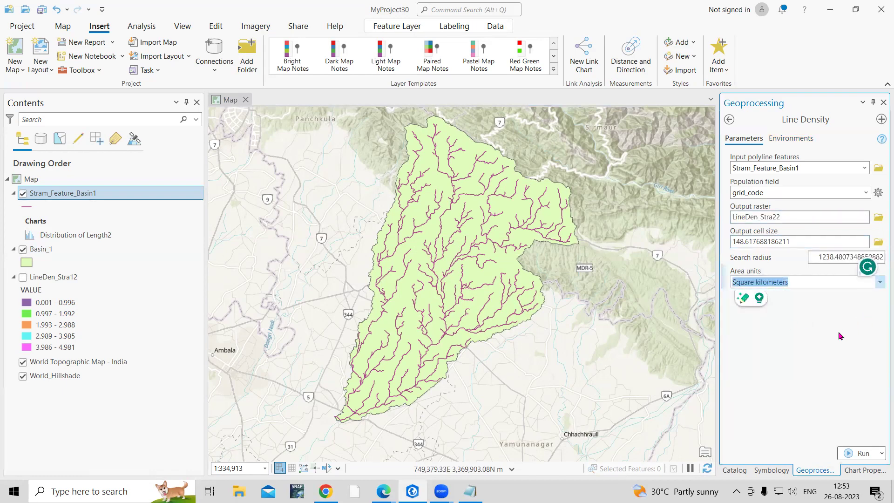
click(859, 453)
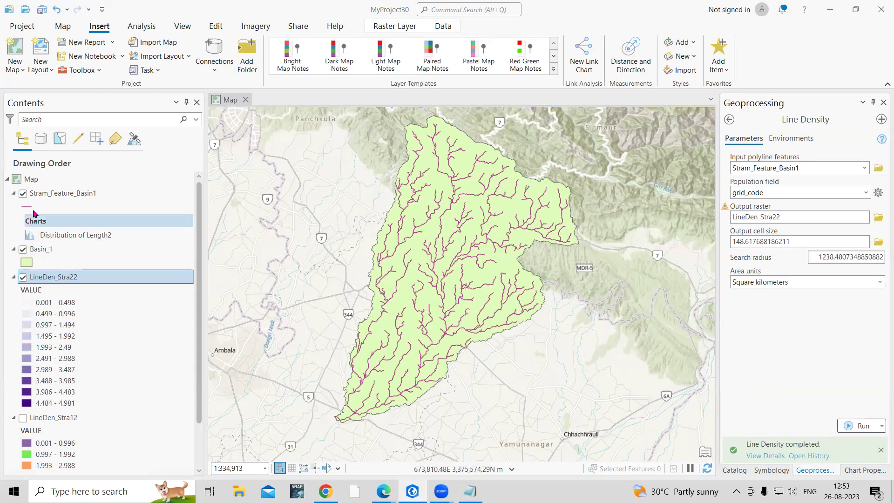
Hide Stram_Feature_Basin1 and Basin_1, and symbolize LineDen_Stra22 in 4 classes with a multicolor scheme running from purple through blue, green and yellow to red.
click(22, 193)
click(22, 250)
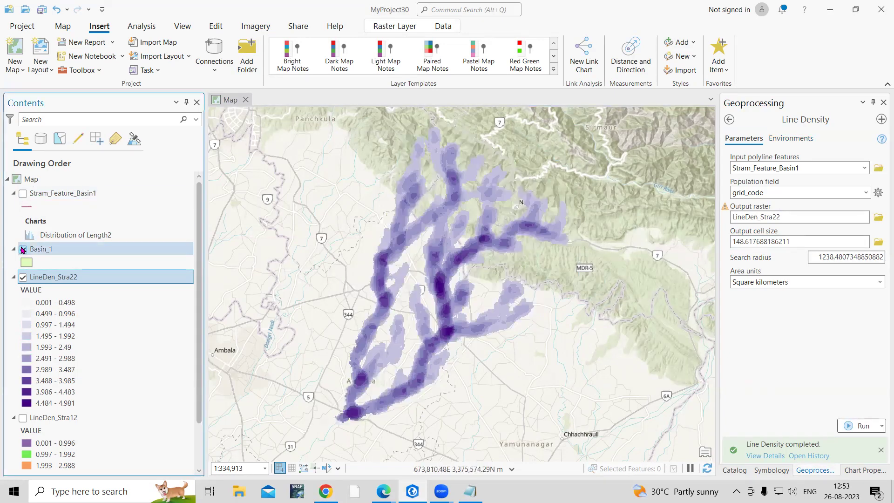
right_click(71, 278)
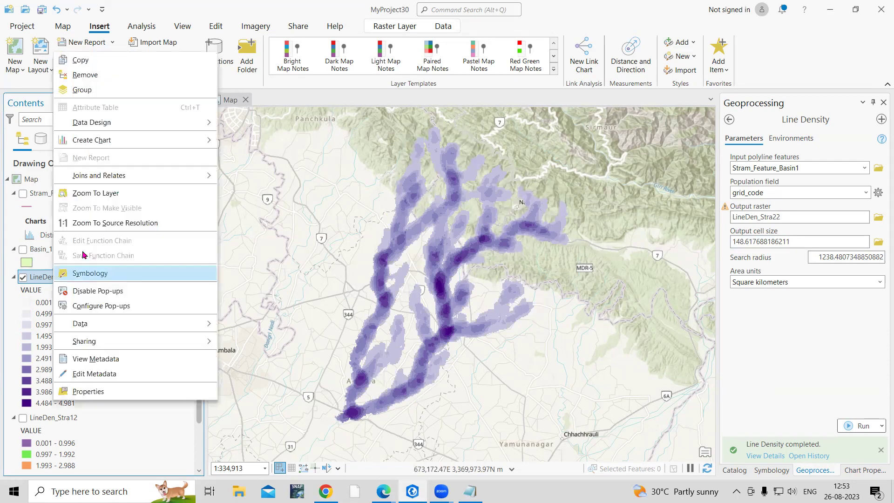
click(93, 274)
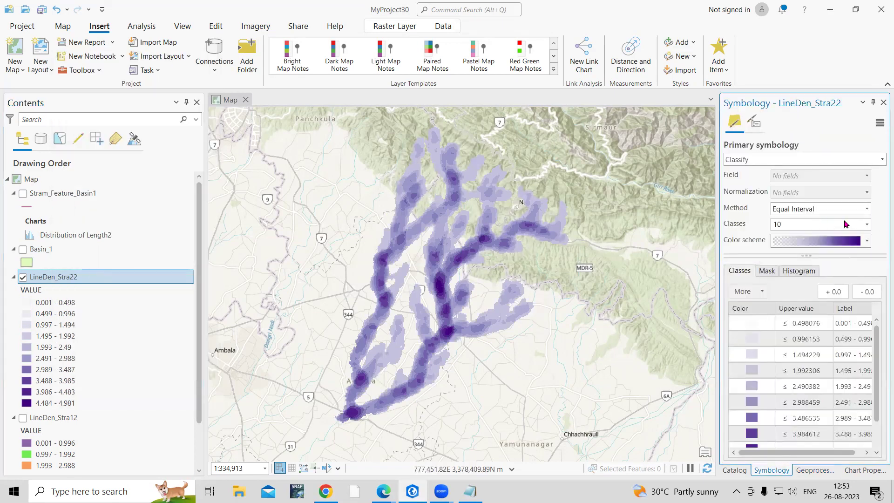
click(867, 225)
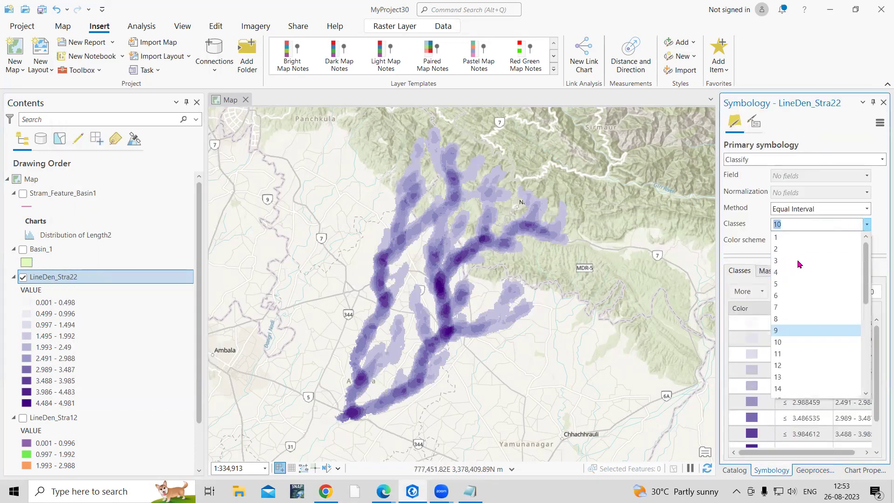
click(792, 279)
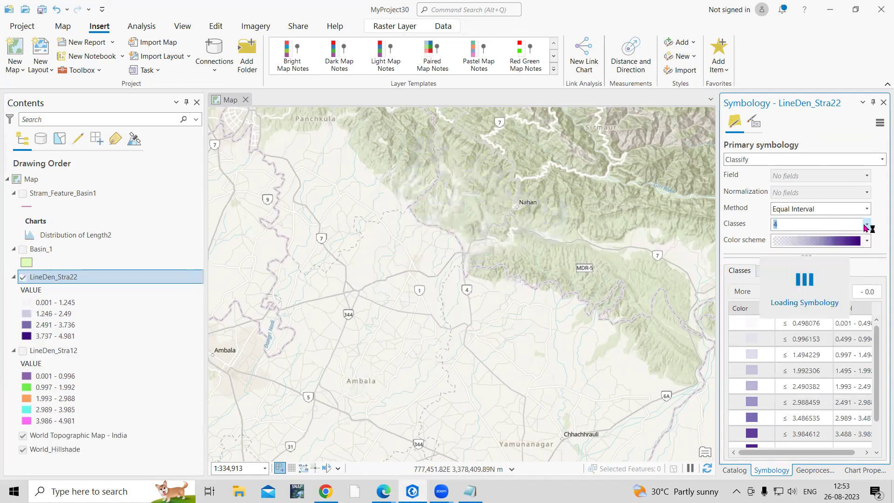
click(840, 239)
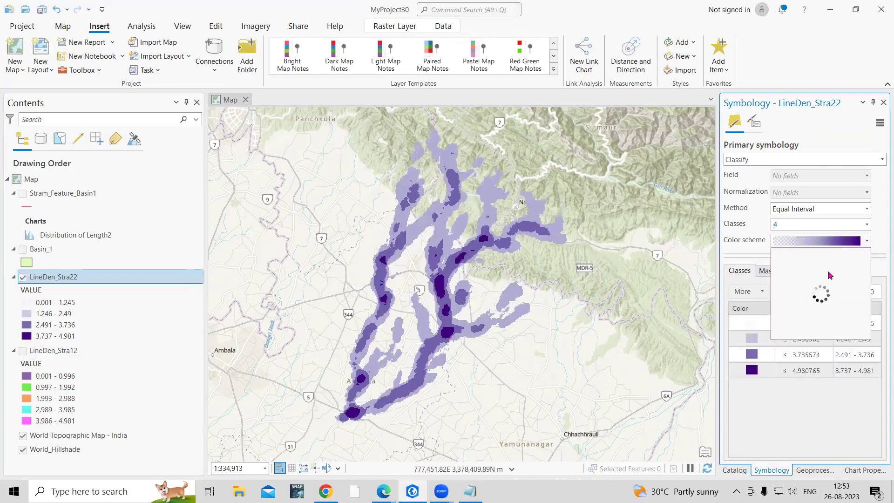
click(826, 282)
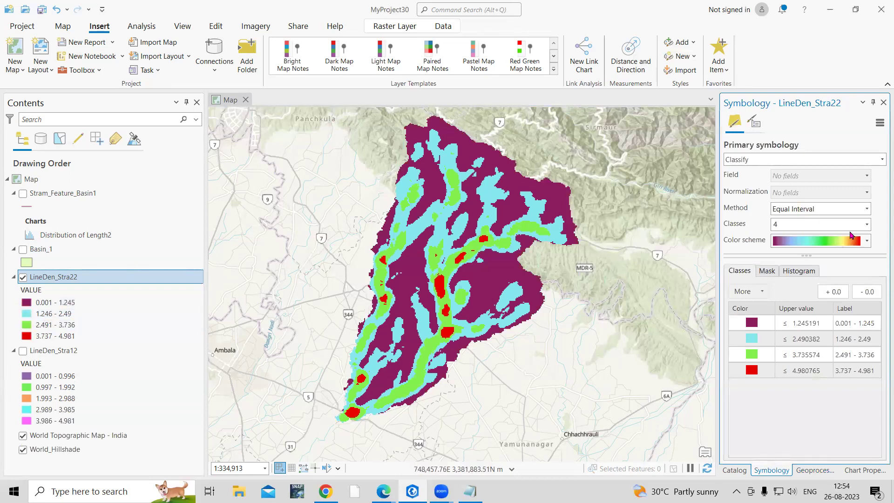
Set the LineDen_Stra22 symbology to 5 classes and display the Stram_Feature_Basin1 streams over it.
click(867, 224)
click(792, 240)
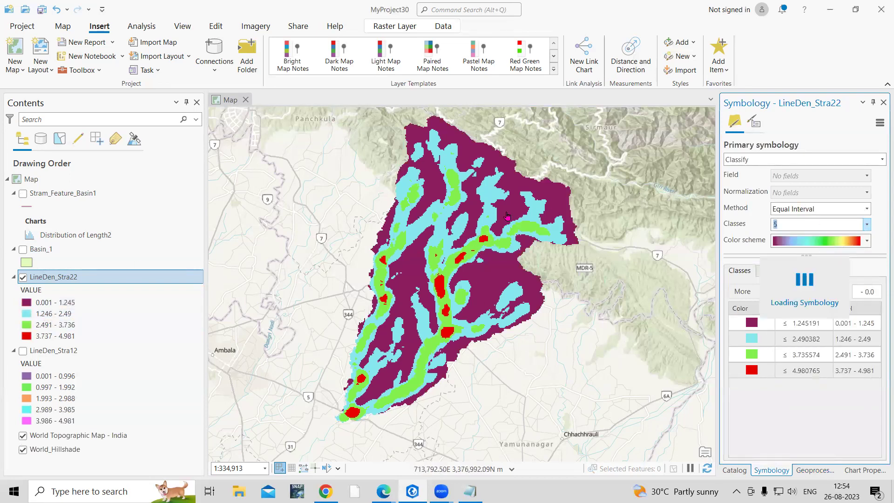
click(22, 194)
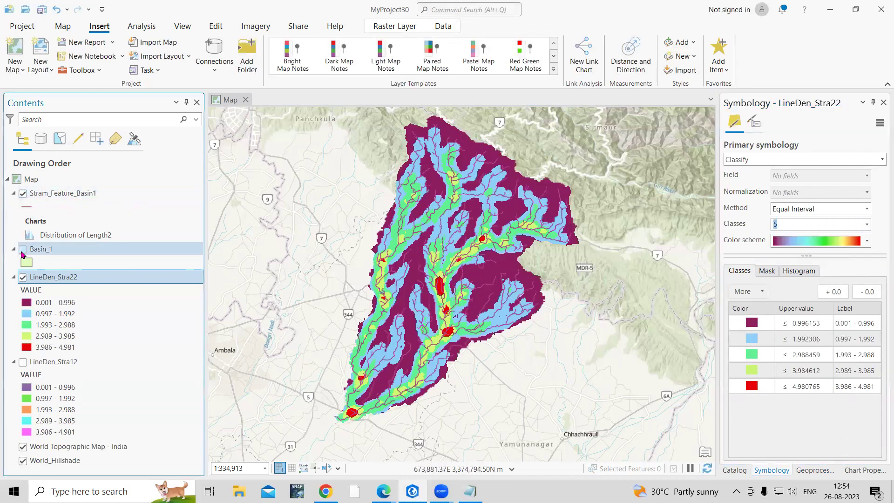